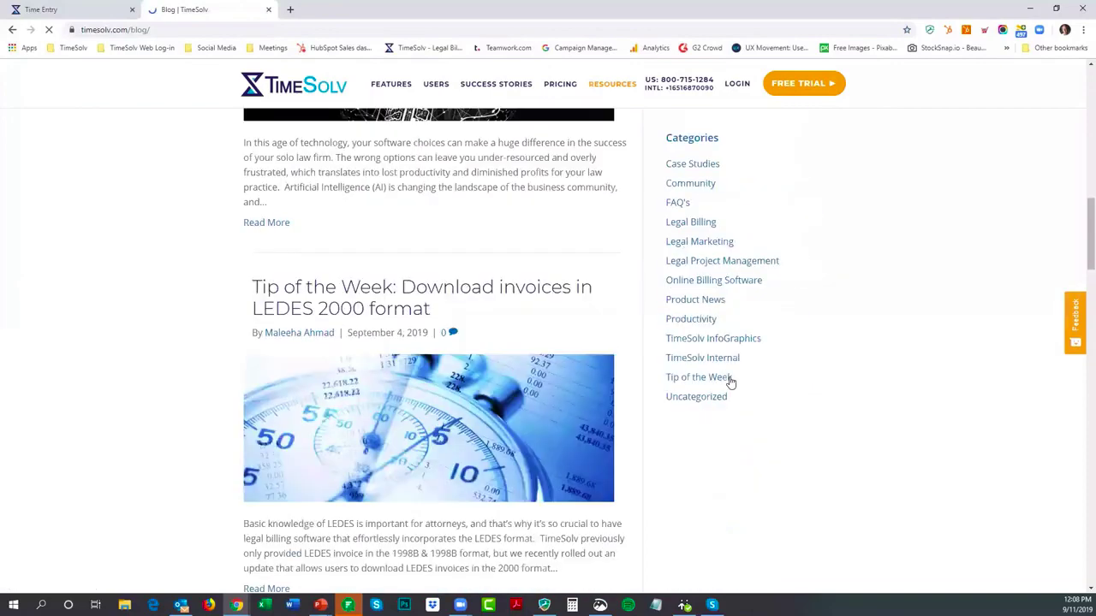
Open the blog's Tip of the Week category and read the article on the new mobile app for iOS and Android.
left_click(730, 379)
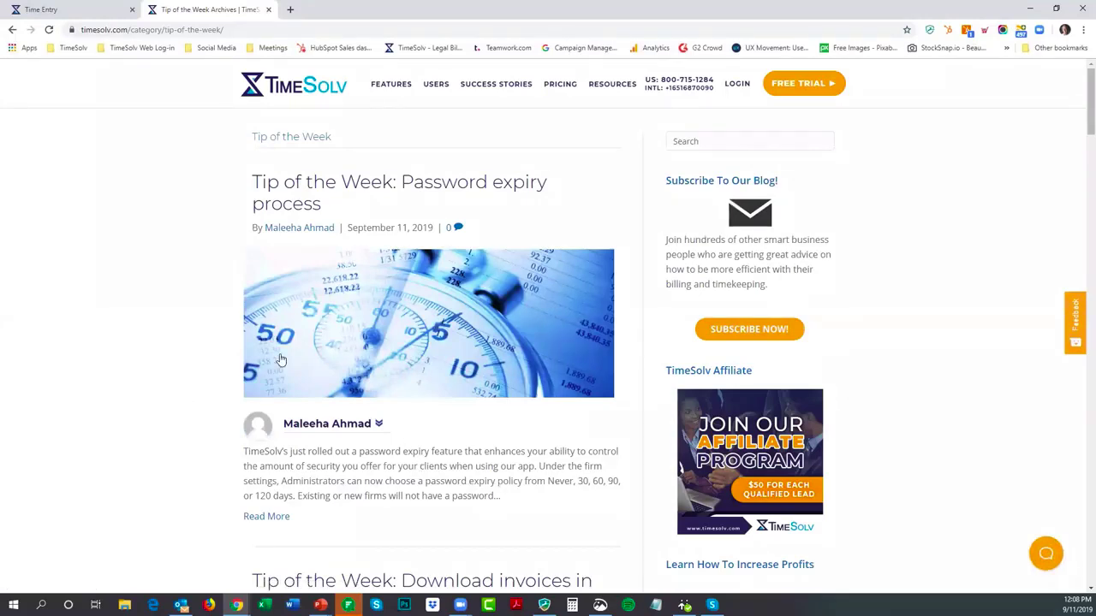
scroll(210, 337, "down", 9)
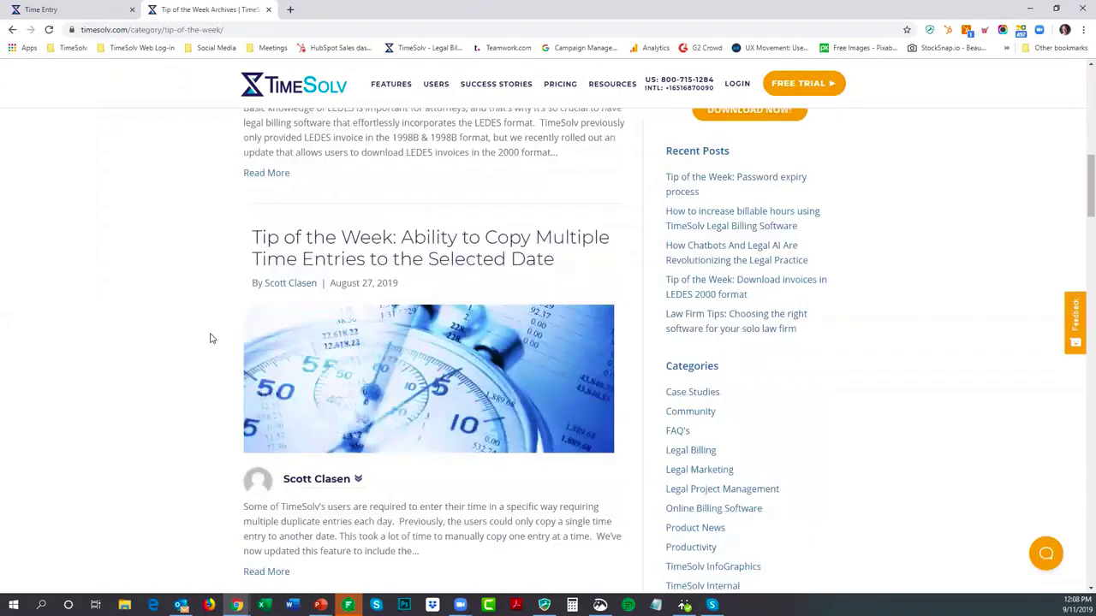
scroll(210, 337, "down", 3)
left_click(367, 378)
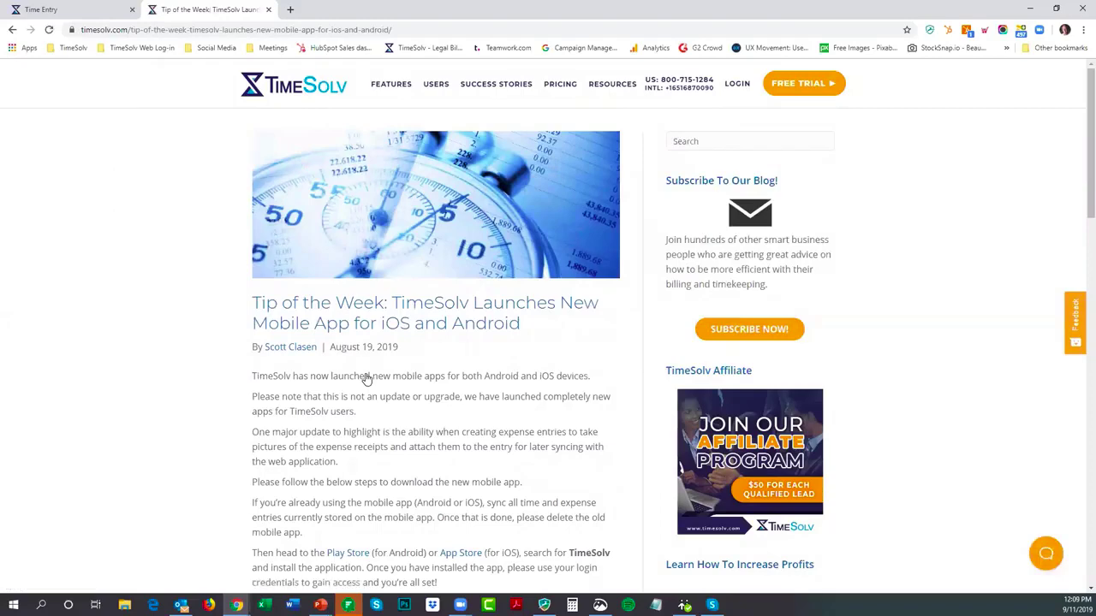
scroll(214, 317, "down", 3)
scroll(216, 321, "up", 1)
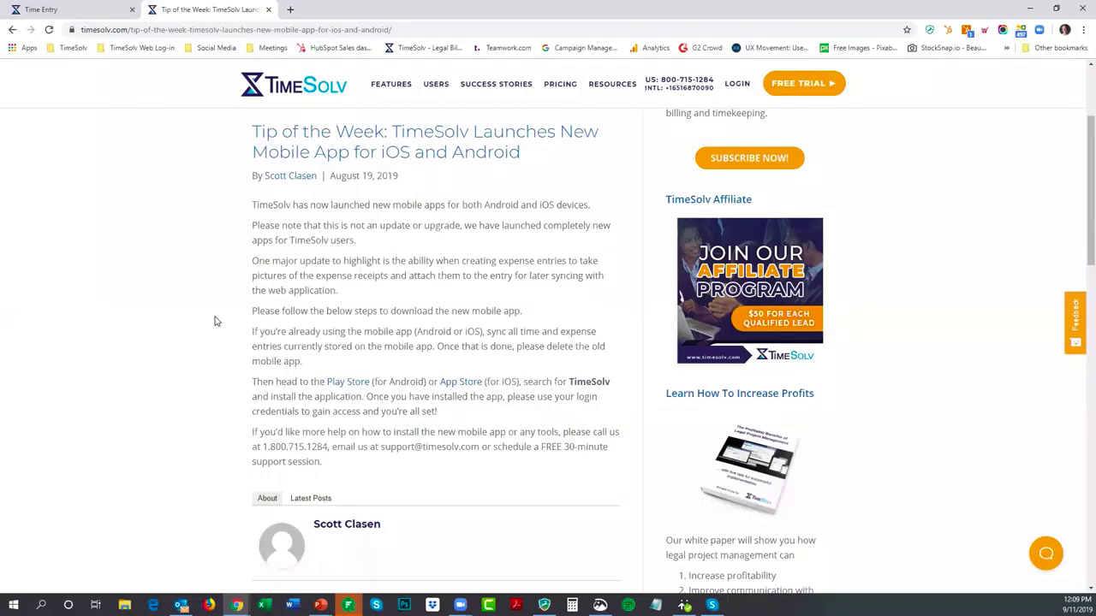
Return to the time-tracking site, open Expense Entry, and view the receipt file chooser without attaching a file.
left_click(46, 11)
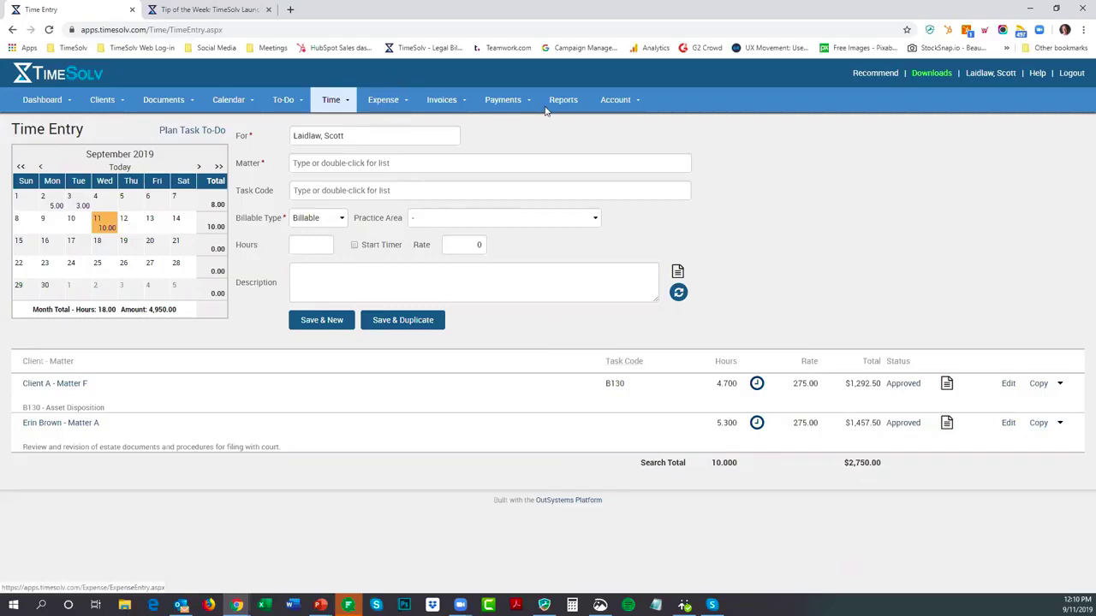
mouse_move(384, 106)
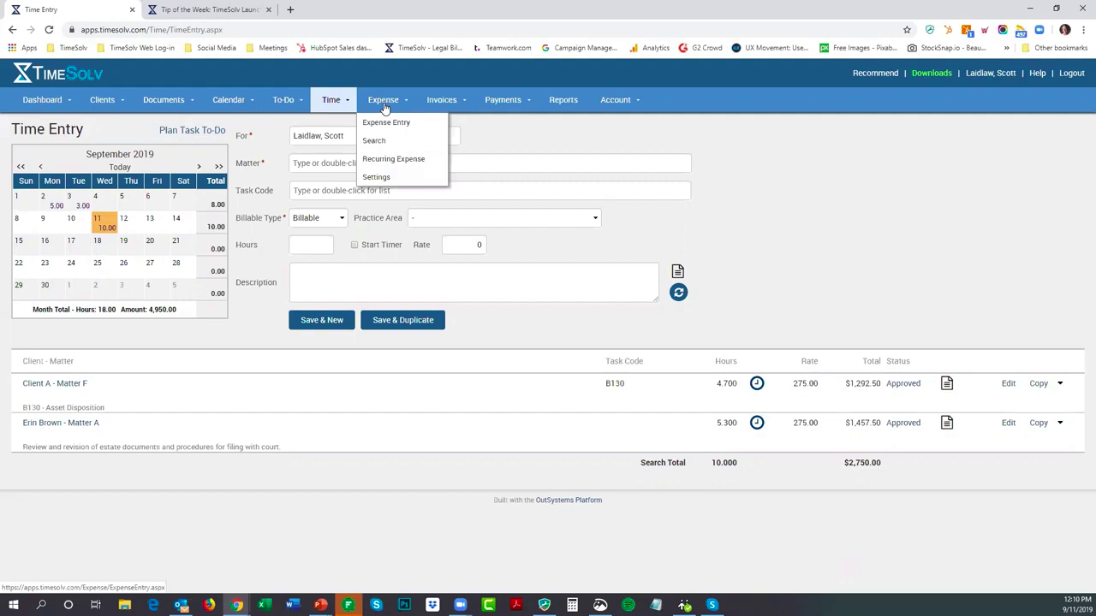
left_click(386, 125)
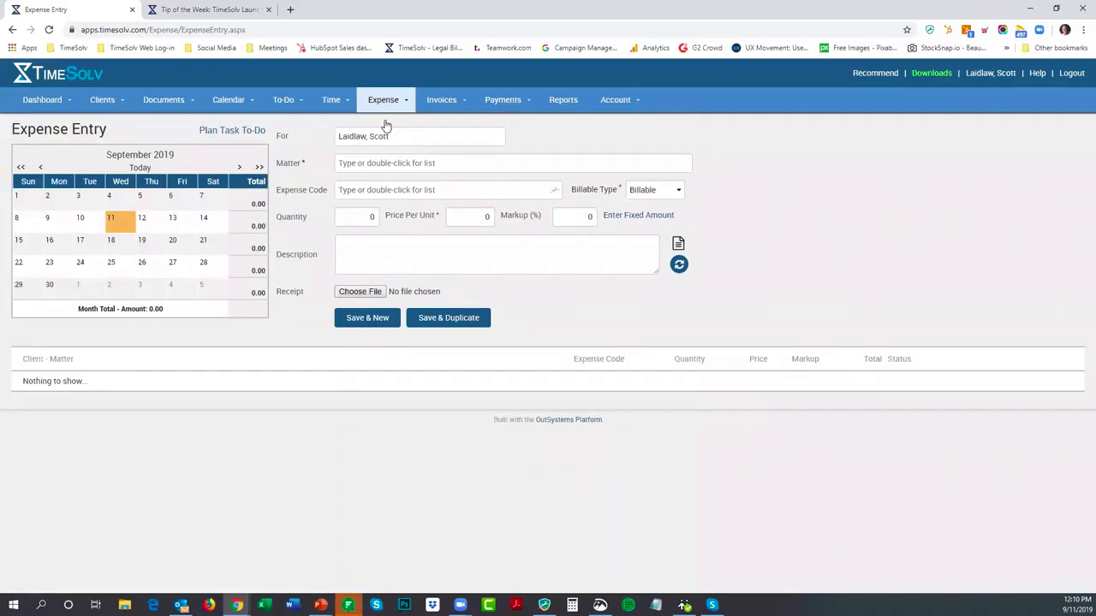
left_click(364, 293)
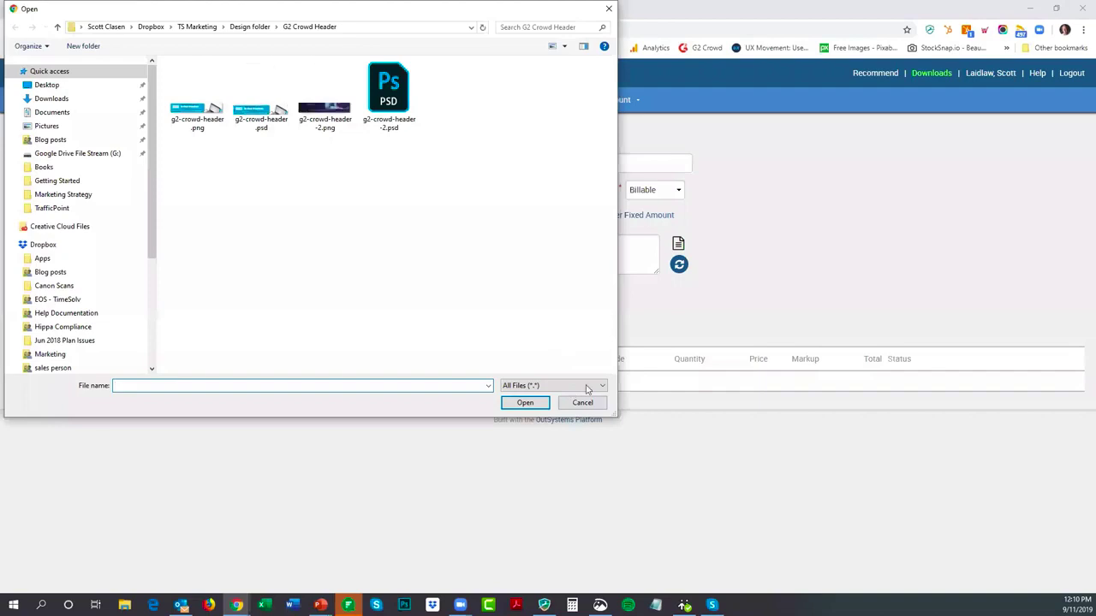
left_click(587, 403)
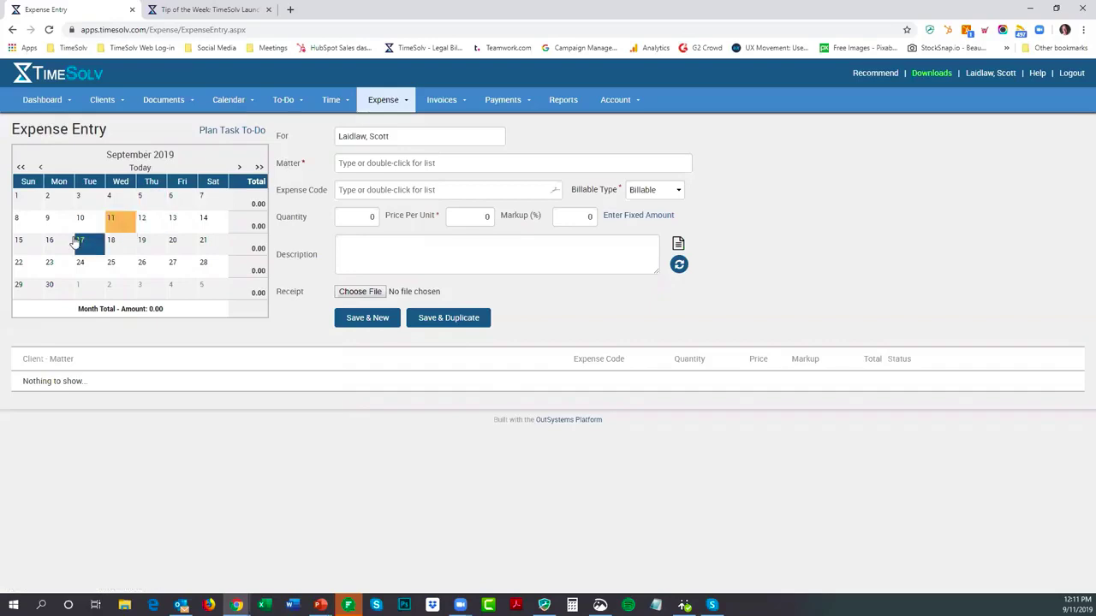
Go to Time Entry and review the list of description abbreviations and their phrases.
mouse_move(338, 105)
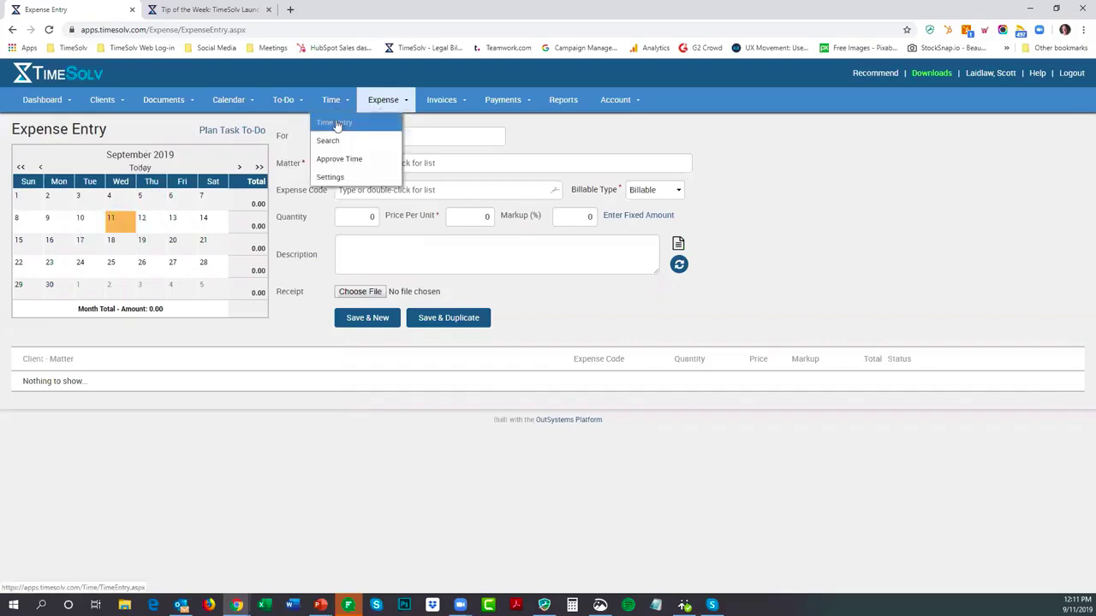
left_click(336, 124)
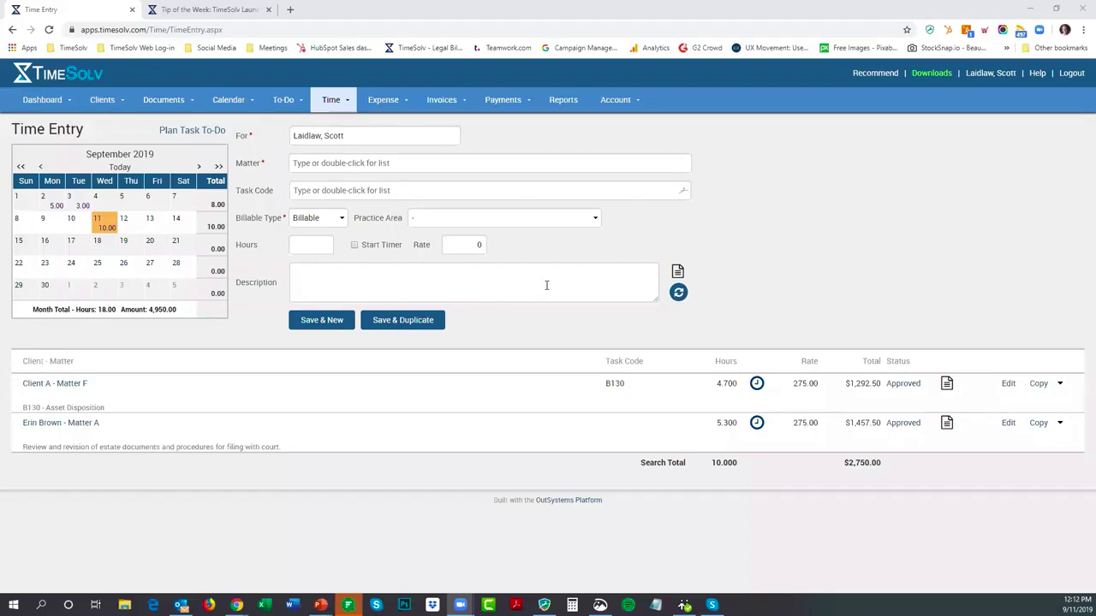
left_click(676, 272)
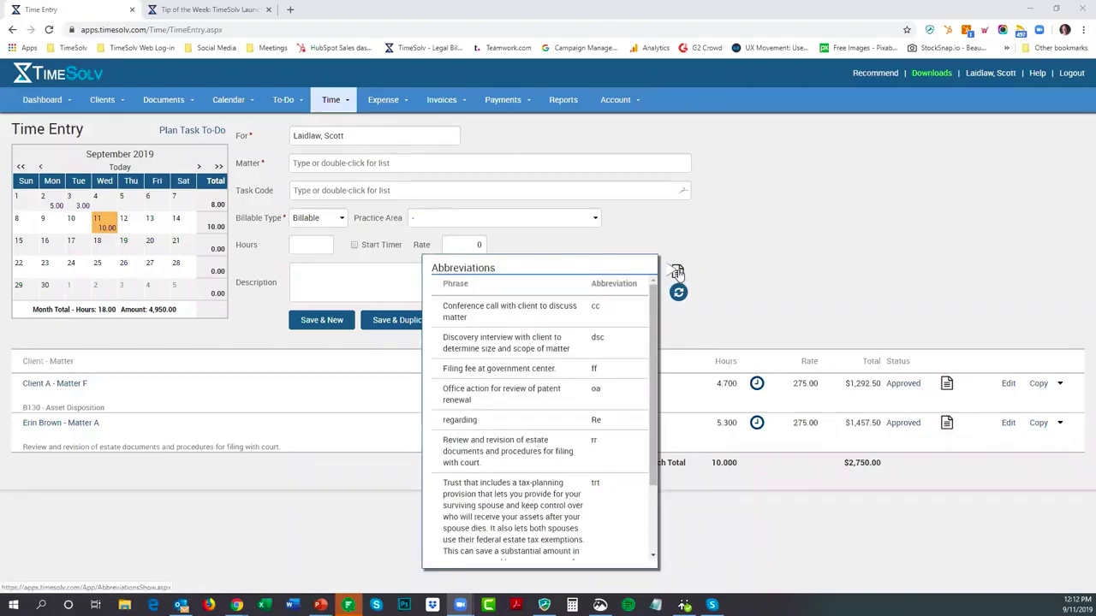
scroll(503, 322, "down", 3)
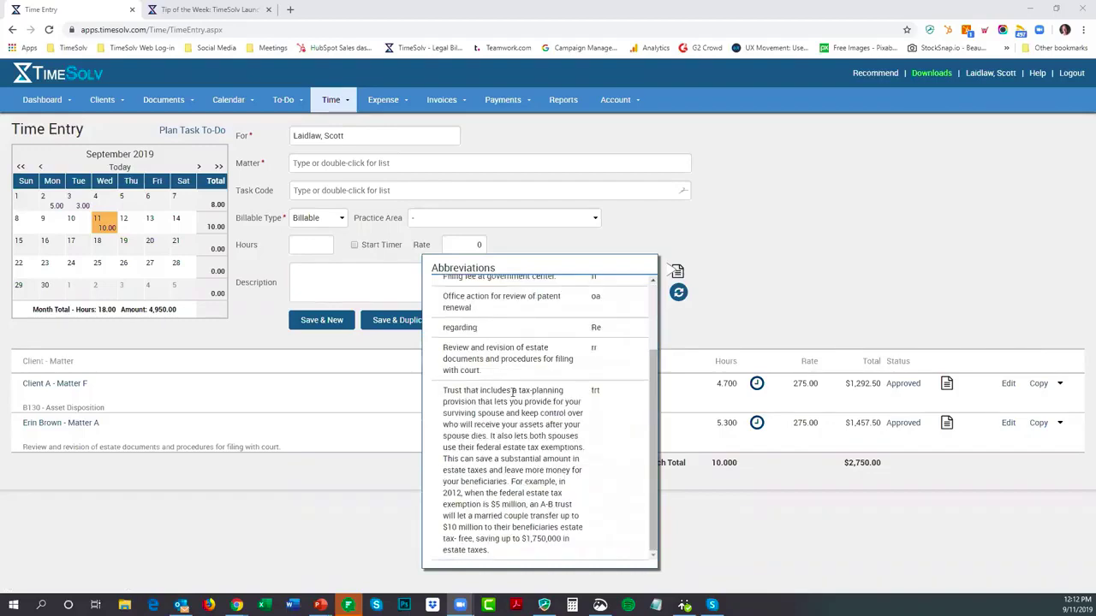
scroll(518, 399, "up", 2)
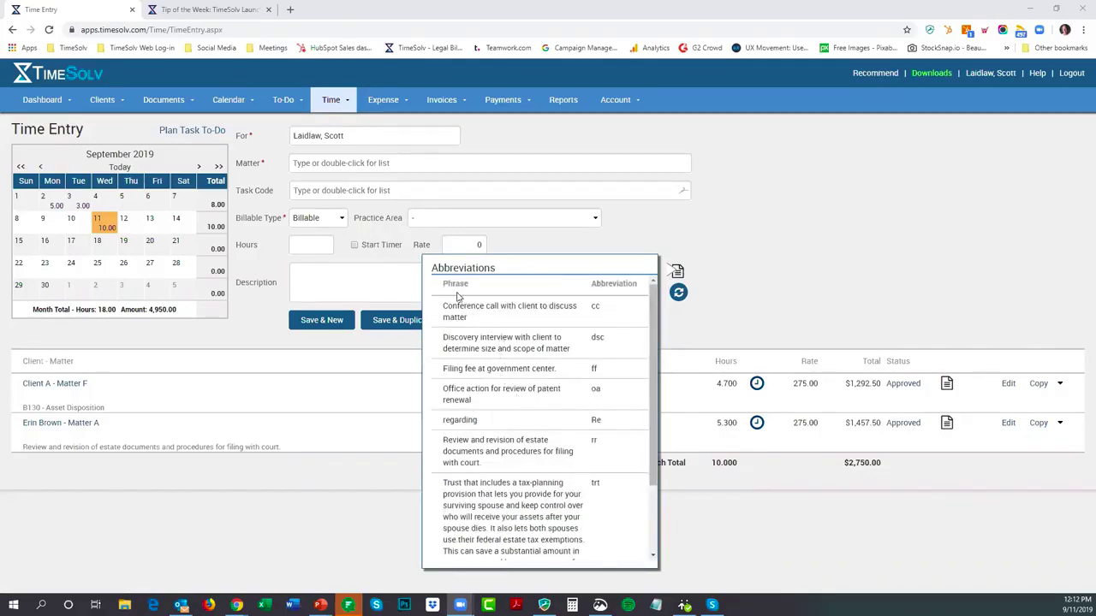
left_click(302, 276)
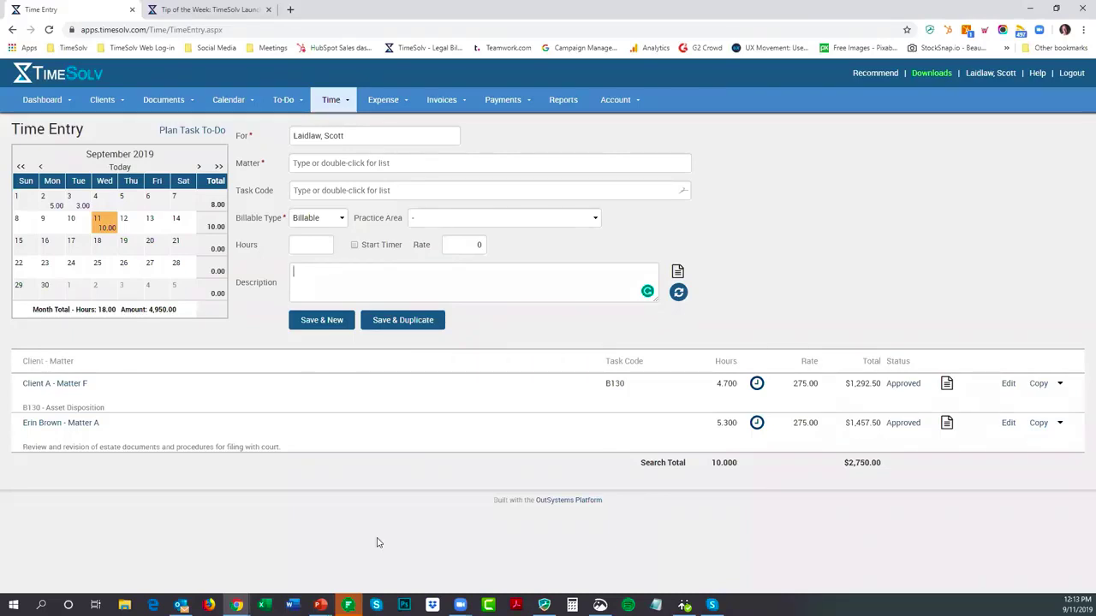
Switch to the PowerPoint slide show to view the Today's Webinar agenda, and return to the browser.
mouse_move(320, 606)
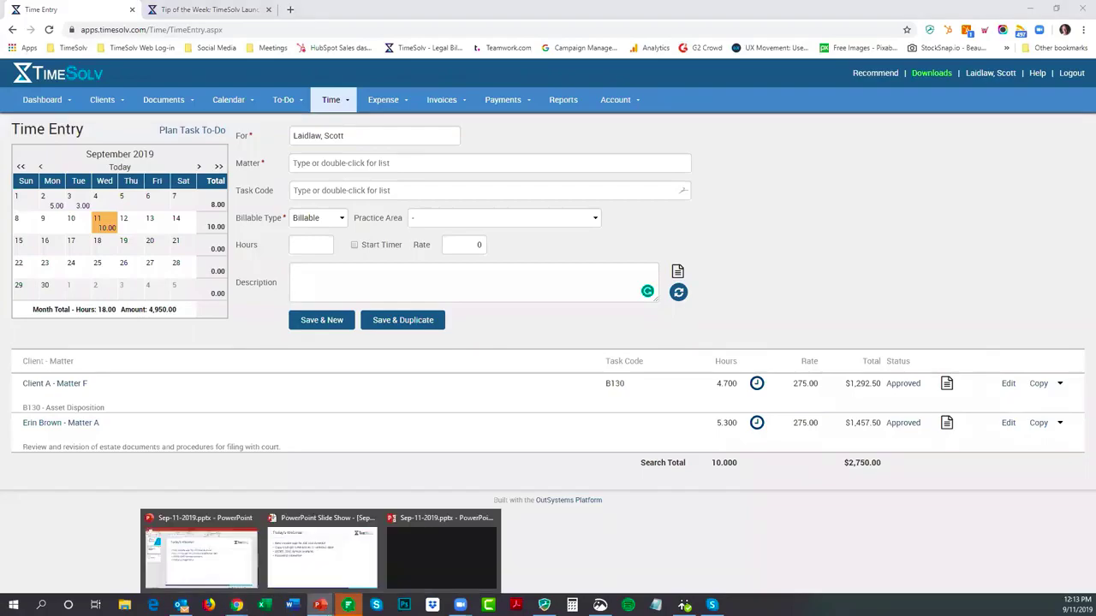
left_click(315, 575)
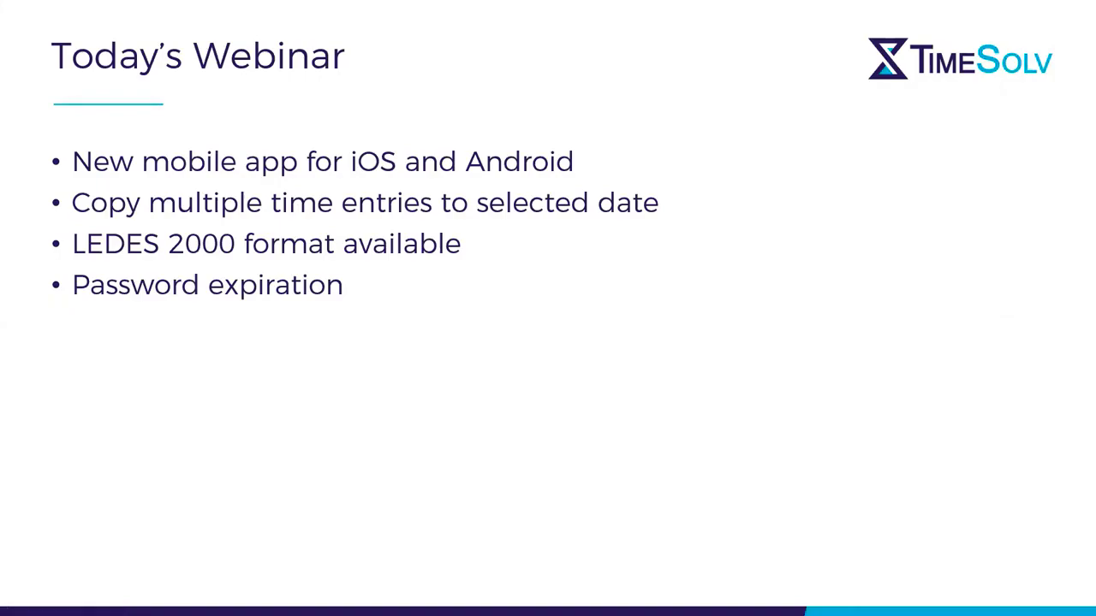
key("alt+Tab")
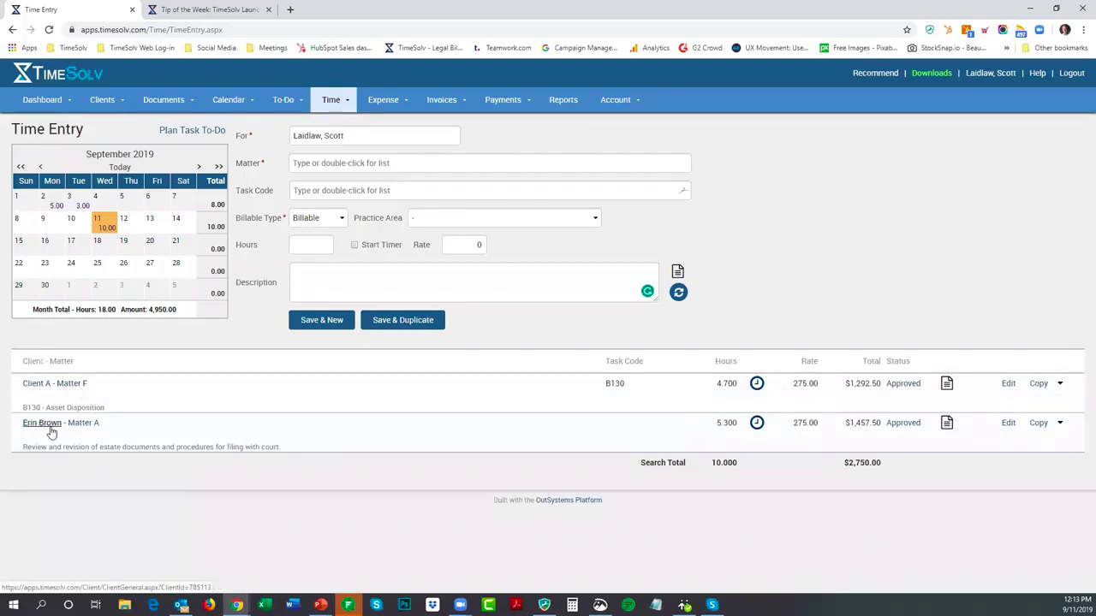
Try copying the September 11 Client A - Matter F time entry to September 10, and return to September 11 without saving.
left_click(74, 225)
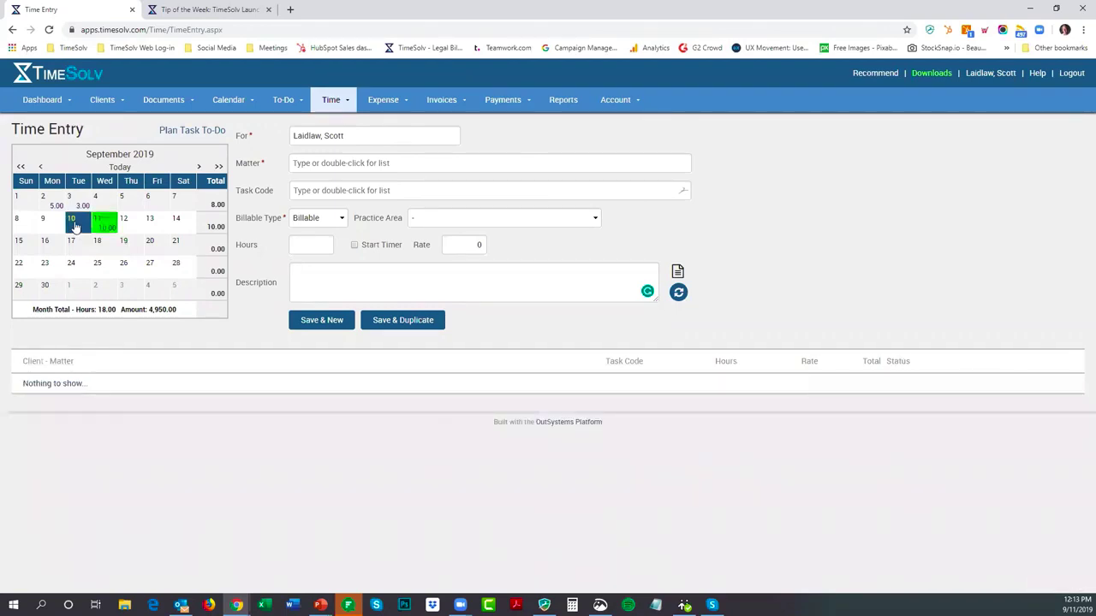
left_click(97, 224)
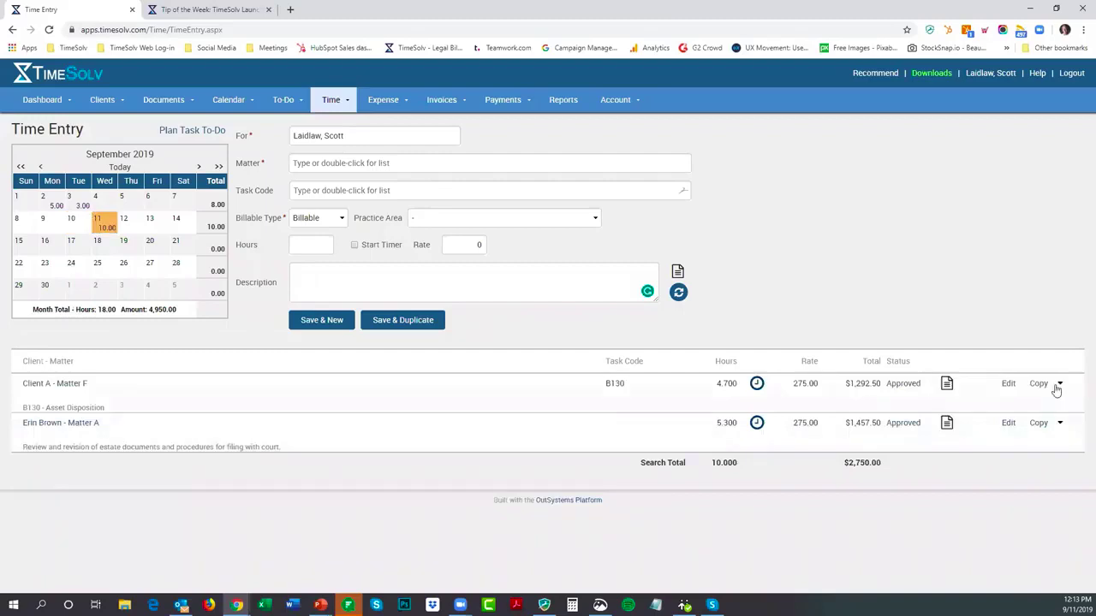
left_click(1037, 385)
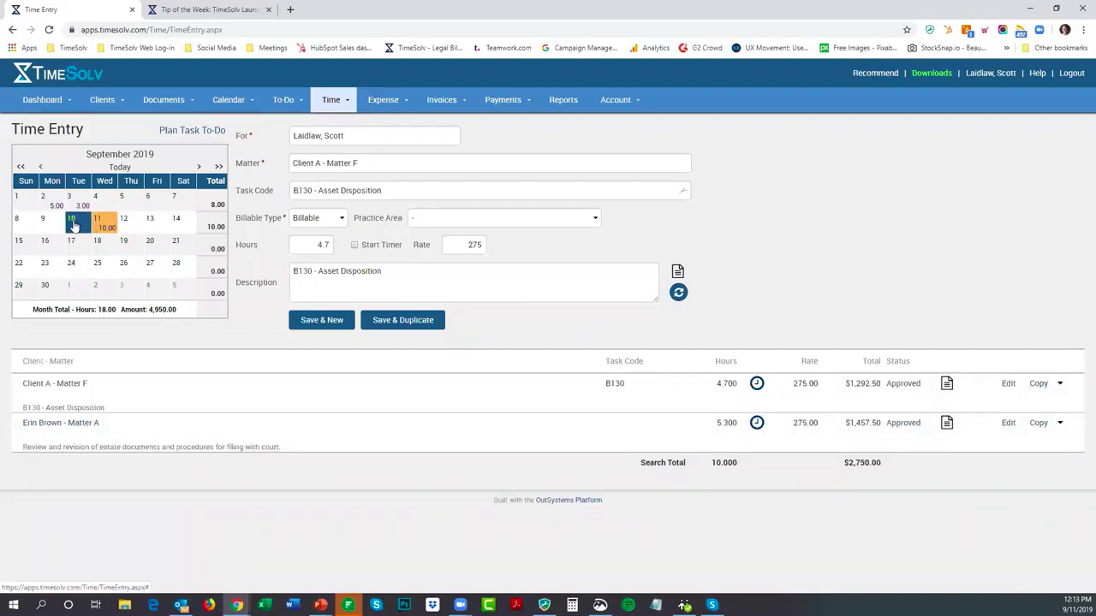
left_click(74, 225)
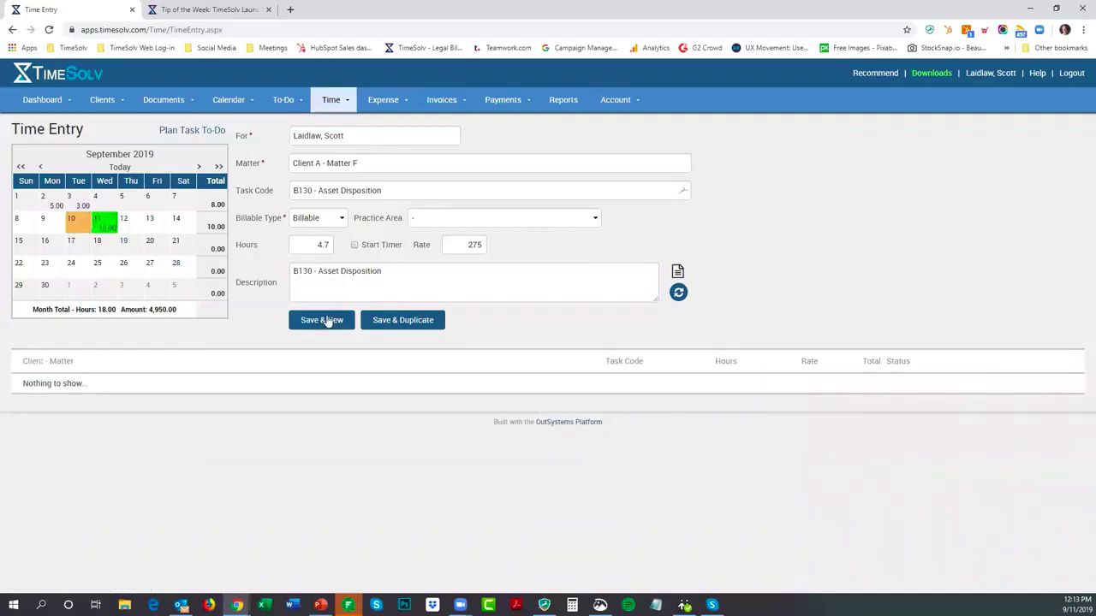
left_click(110, 224)
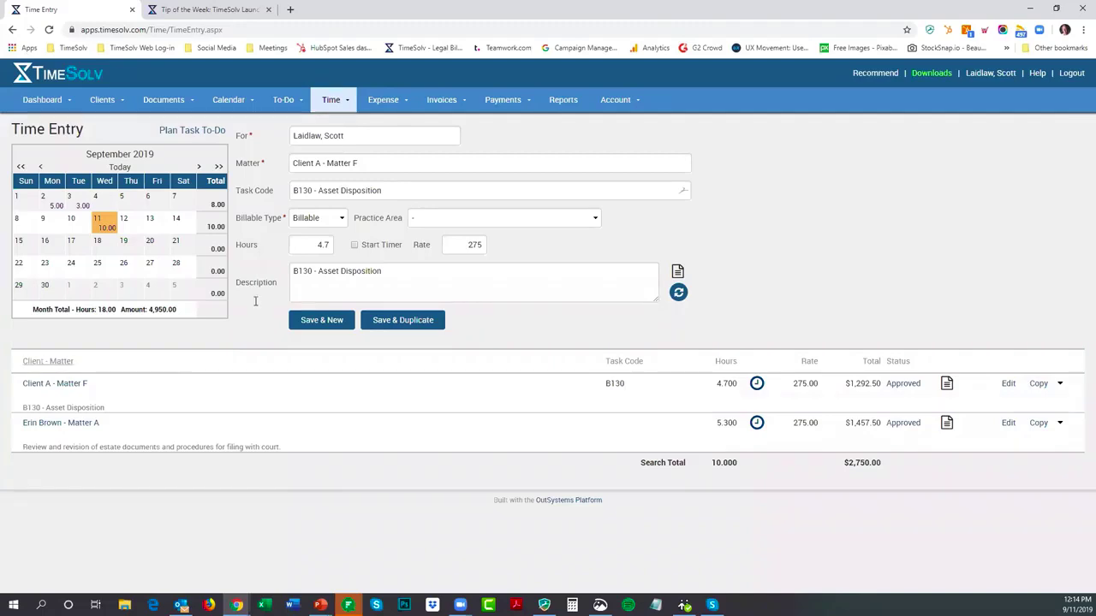
Open the time entry search and search for entries from 2019-09-11 onward.
mouse_move(332, 102)
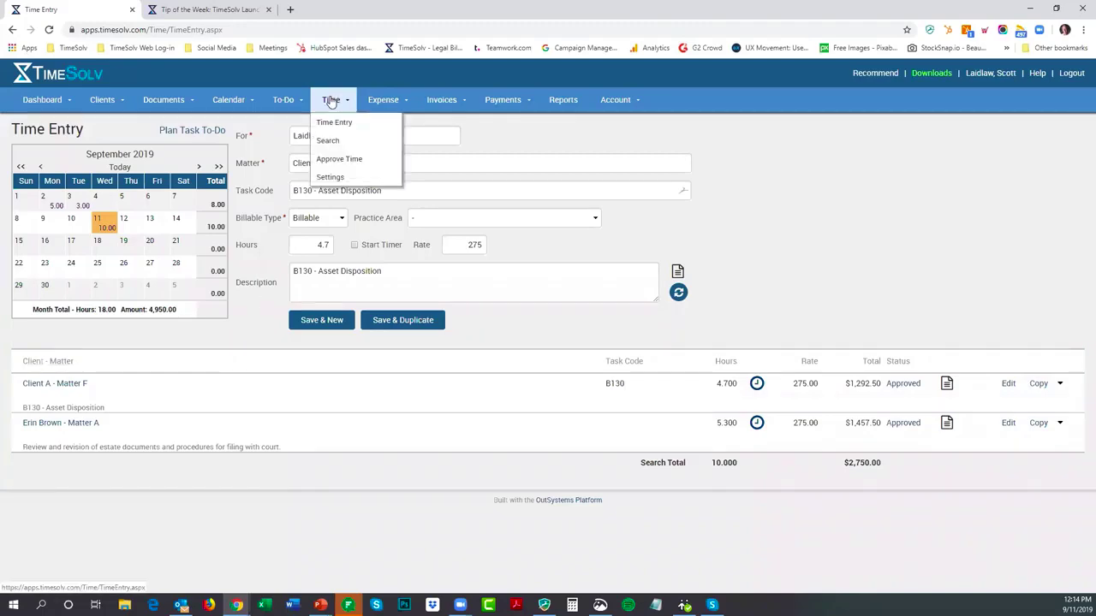
left_click(325, 144)
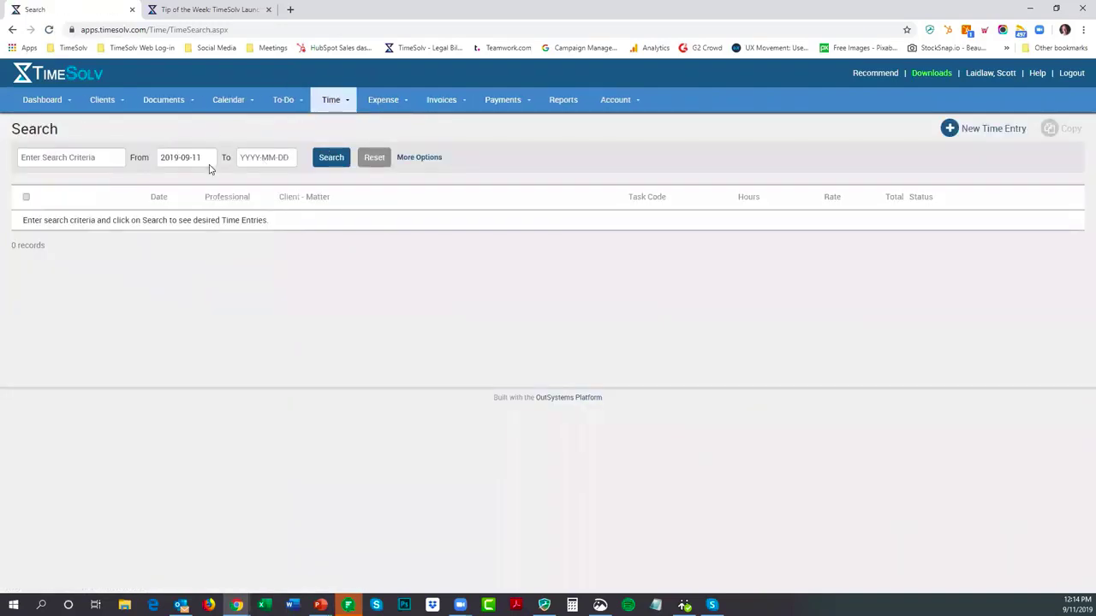
left_click(186, 158)
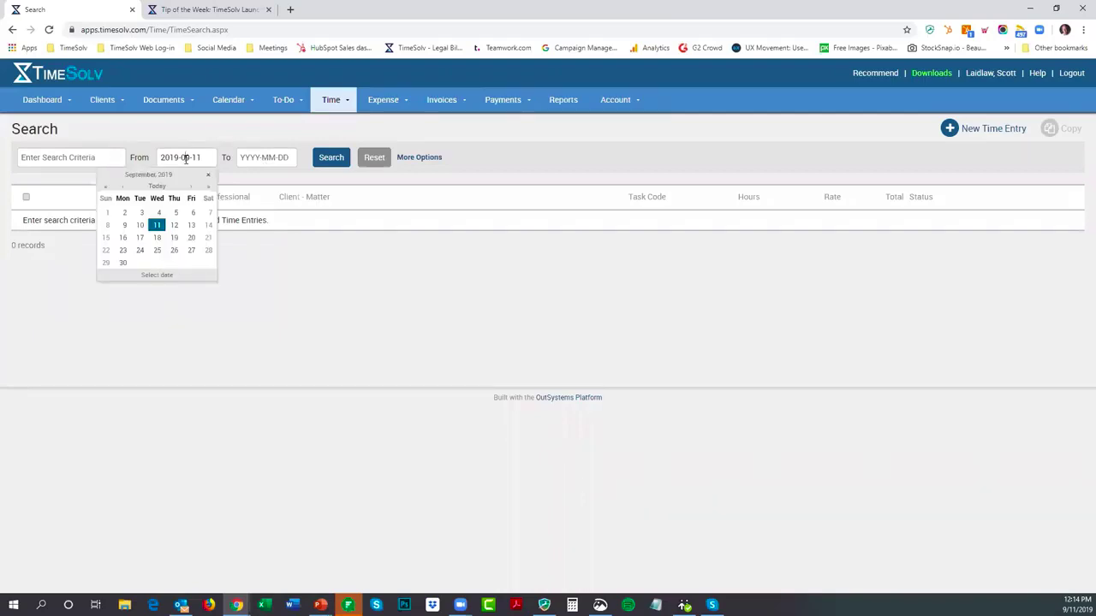
left_click(330, 159)
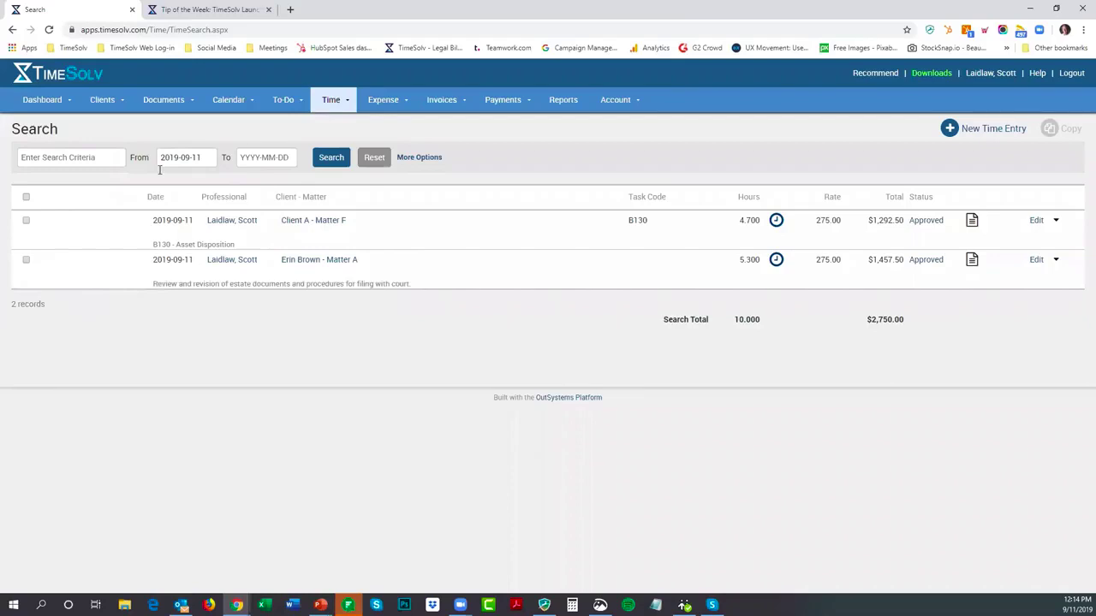
Search for time entries from 2019-08-01 to 2019-09-11 and look through the results.
left_click(212, 163)
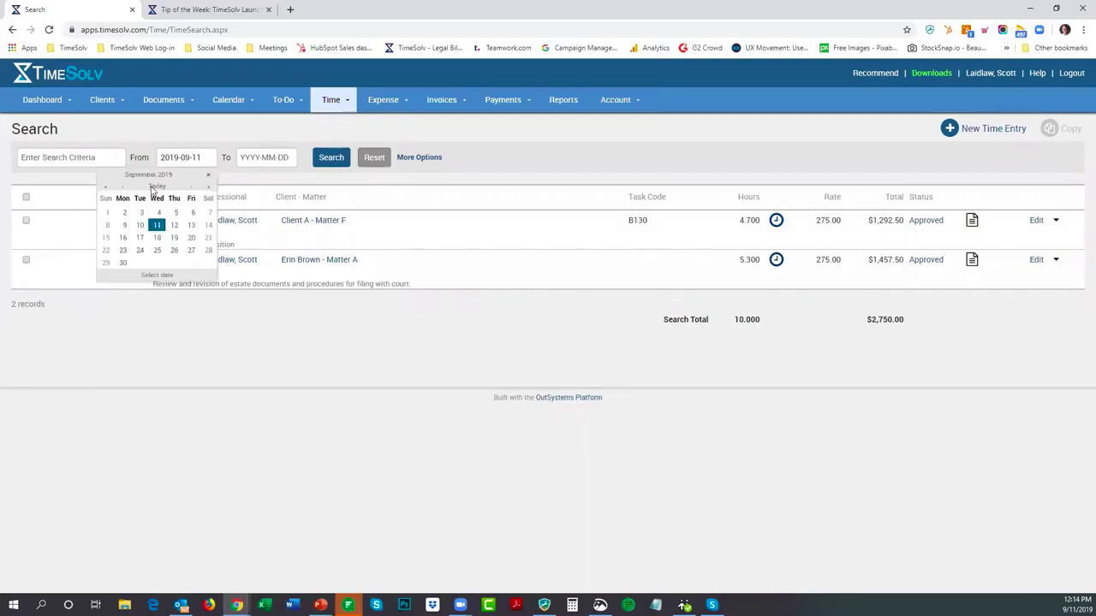
left_click(123, 189)
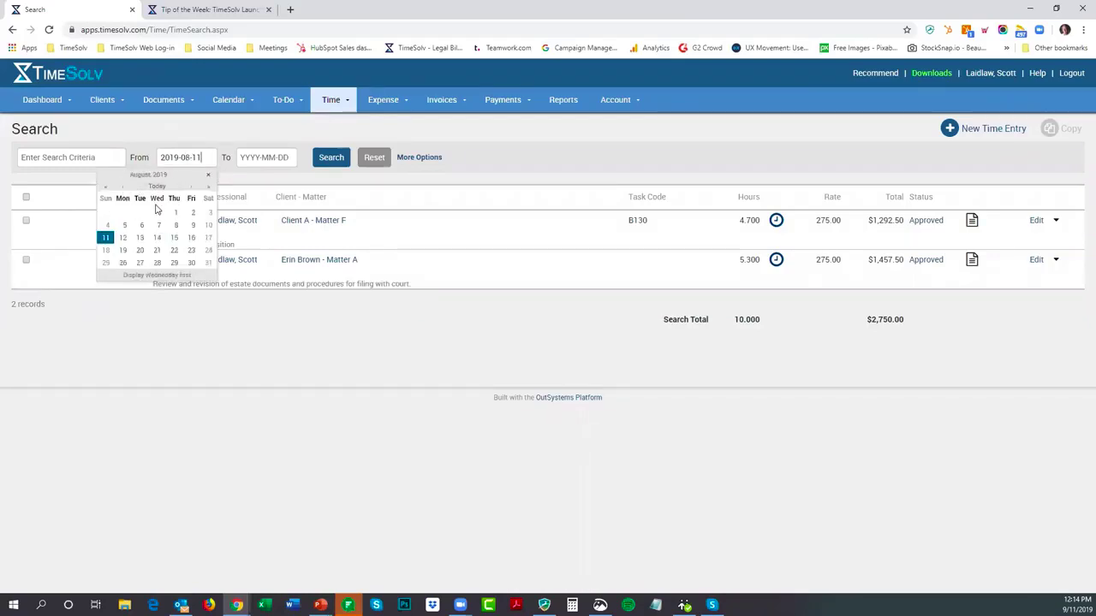
left_click(176, 212)
left_click(260, 163)
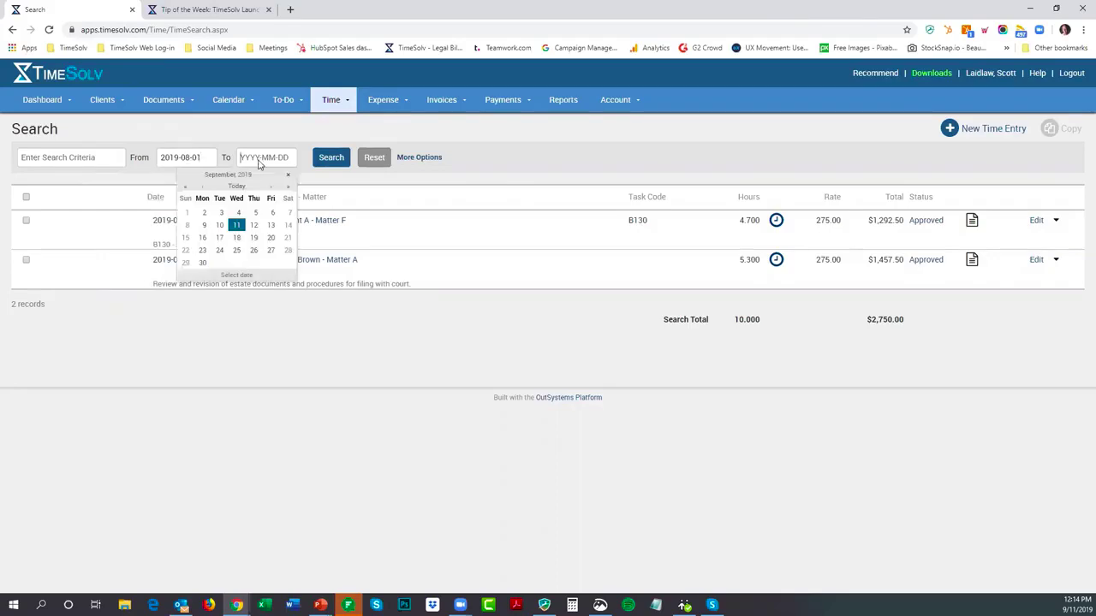
left_click(236, 187)
left_click(327, 161)
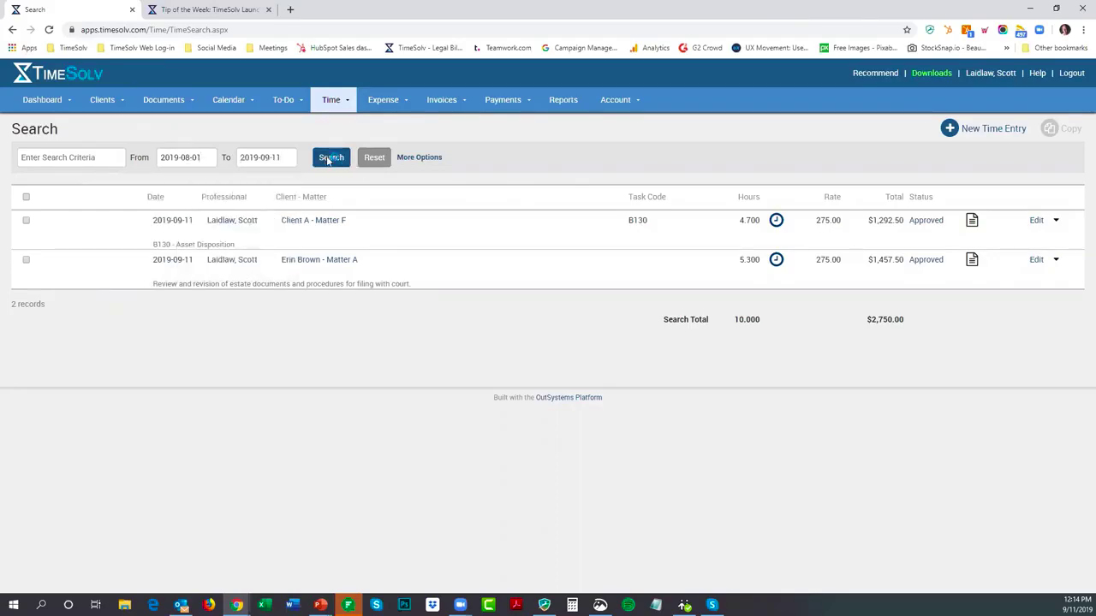
scroll(496, 338, "down", 3)
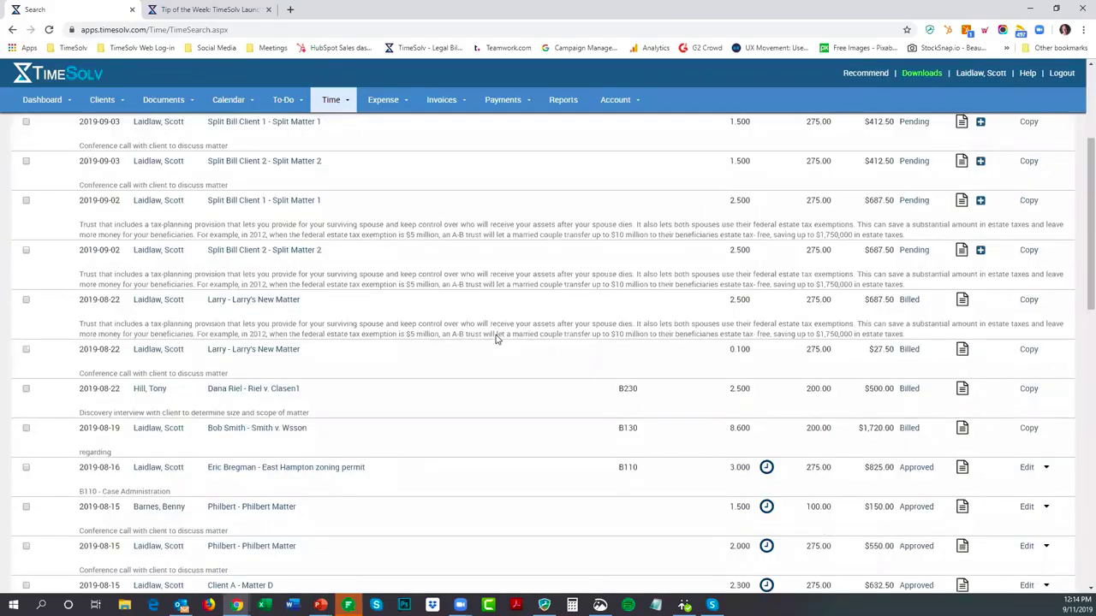
scroll(496, 338, "down", 3)
scroll(496, 338, "up", 10)
Set the search's From date to 2019-09-11 and rerun the time entry search.
left_click(181, 159)
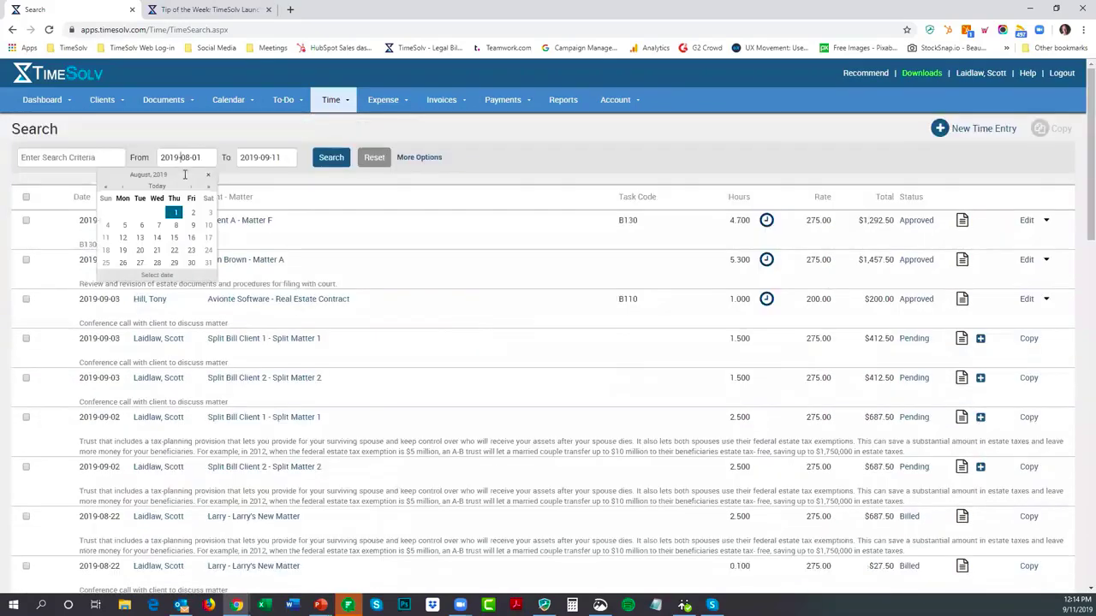
left_click(154, 186)
left_click(321, 160)
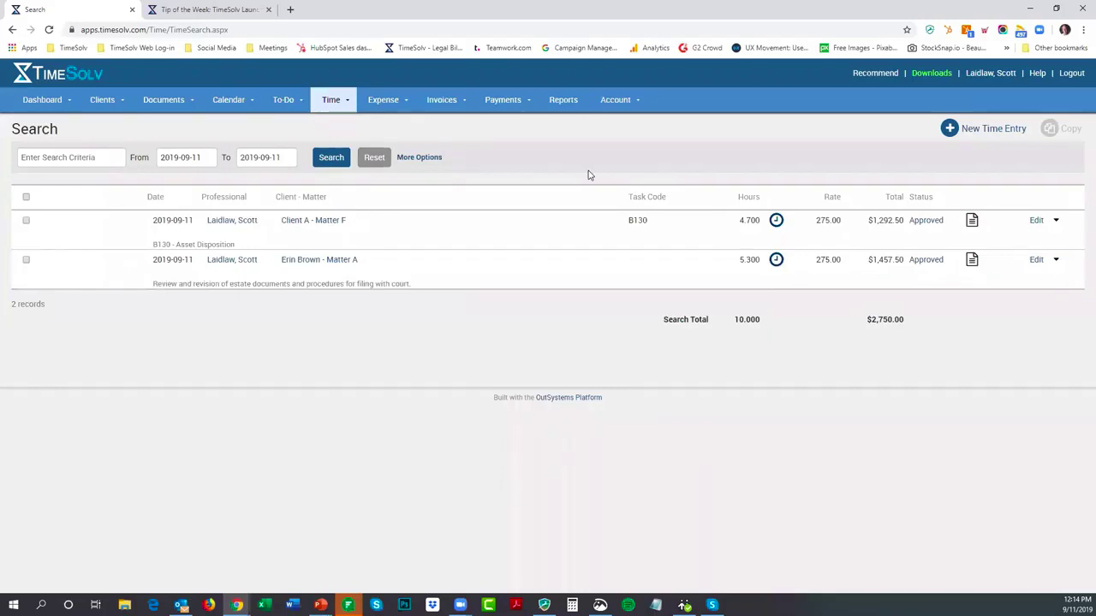
Select all time entries in the 2019-09-11 search results.
left_click(26, 221)
left_click(26, 260)
left_click(27, 197)
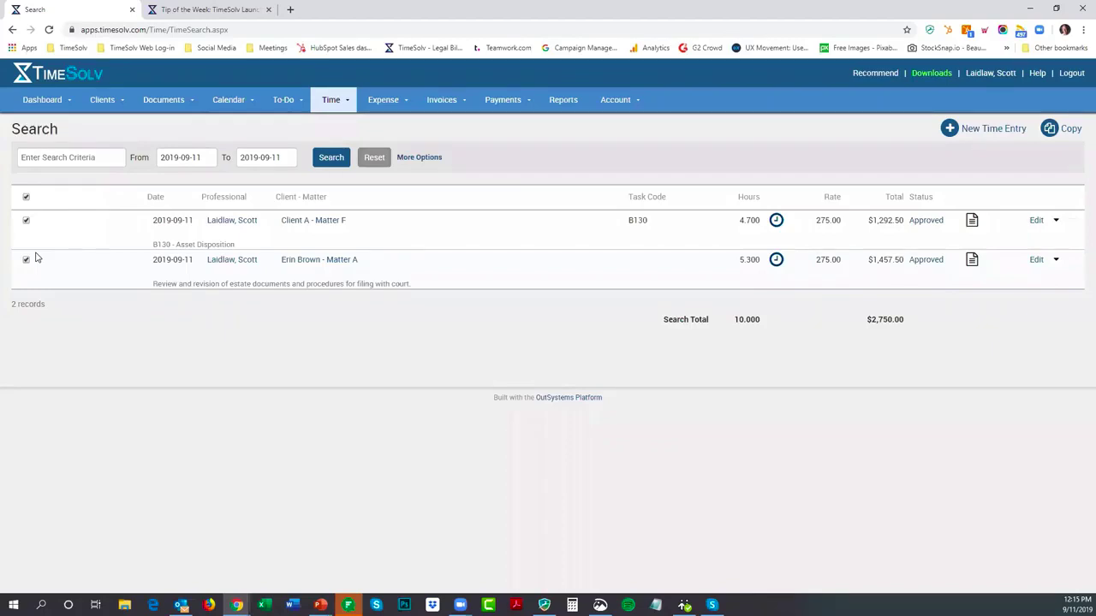
Copy the selected time entries to 2019-09-10.
left_click(1069, 133)
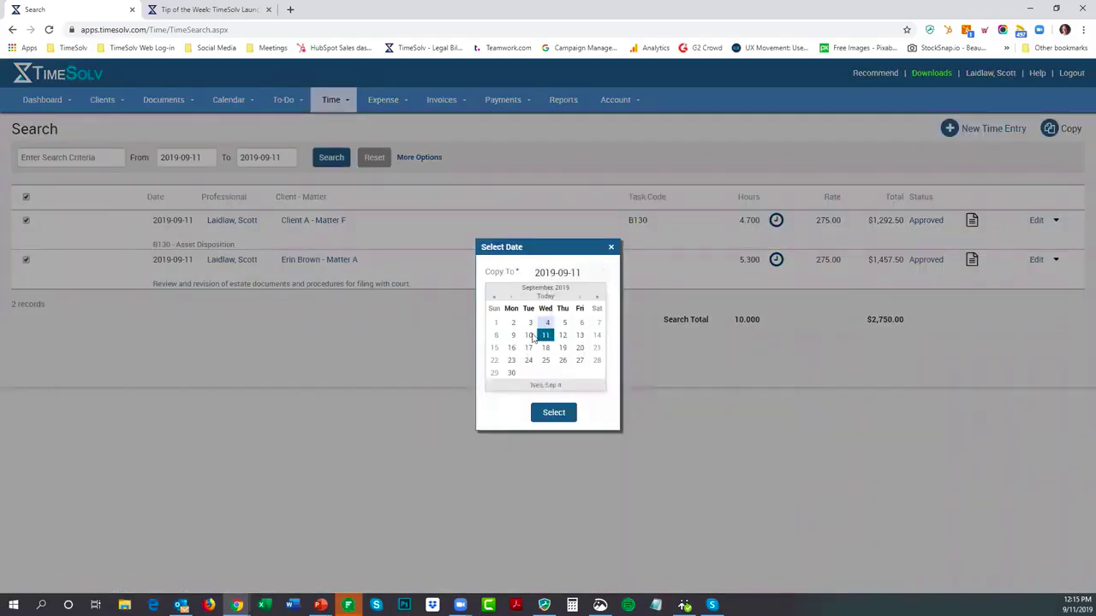
left_click(528, 336)
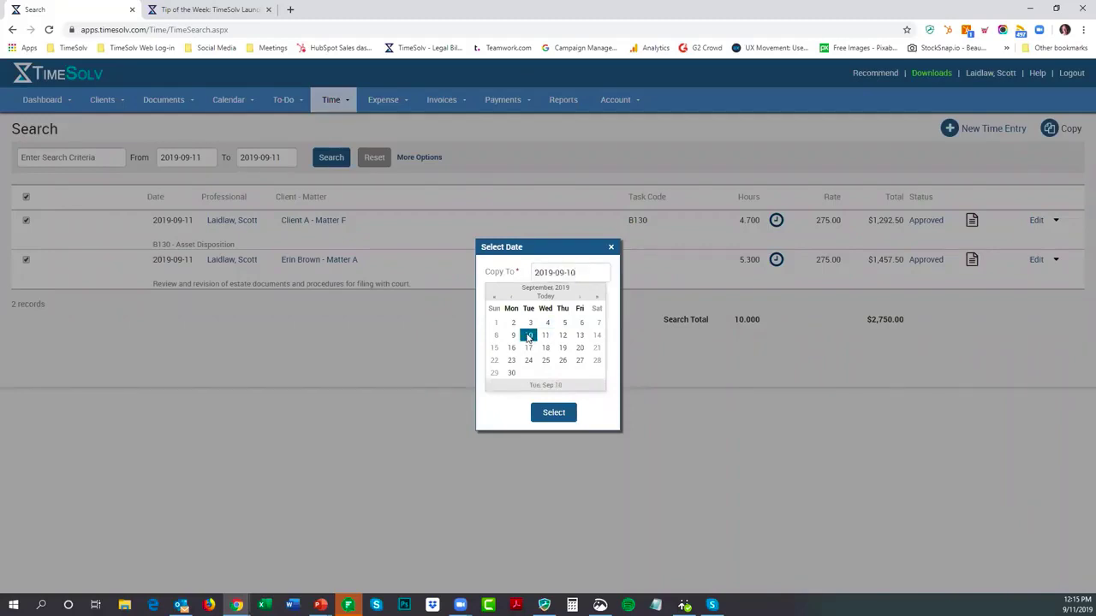
left_click(553, 414)
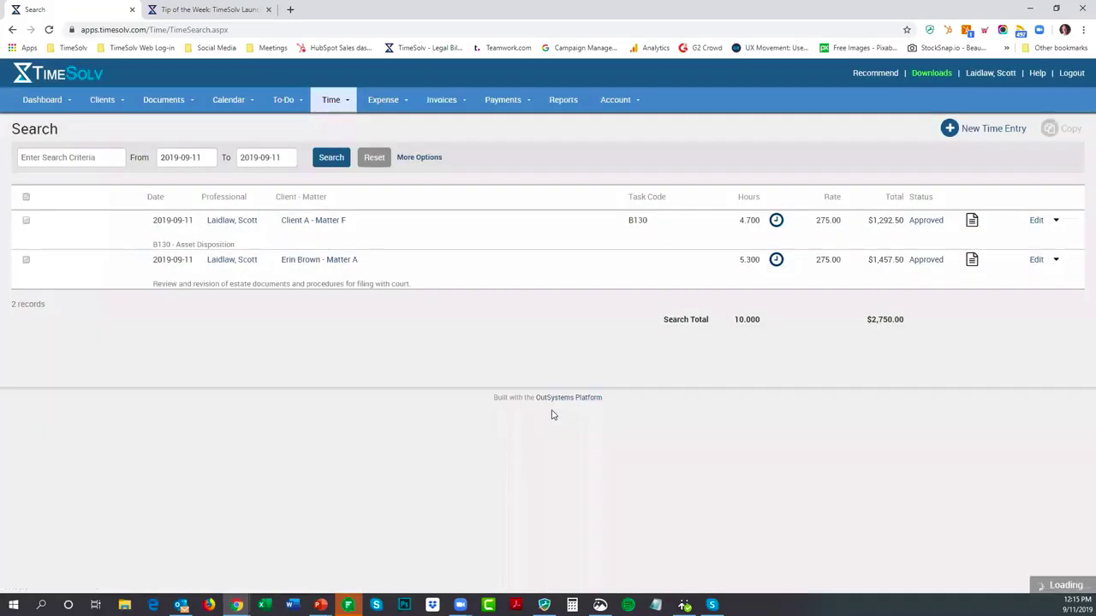
Open the Time Entry page and show the entries for September 10, 2019.
left_click(339, 106)
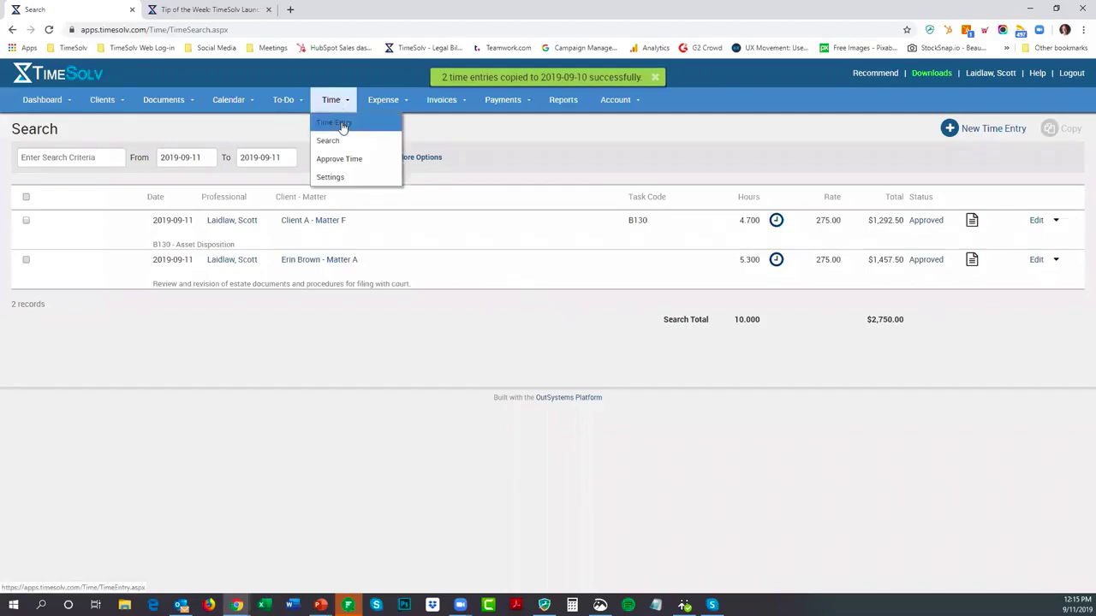
left_click(334, 121)
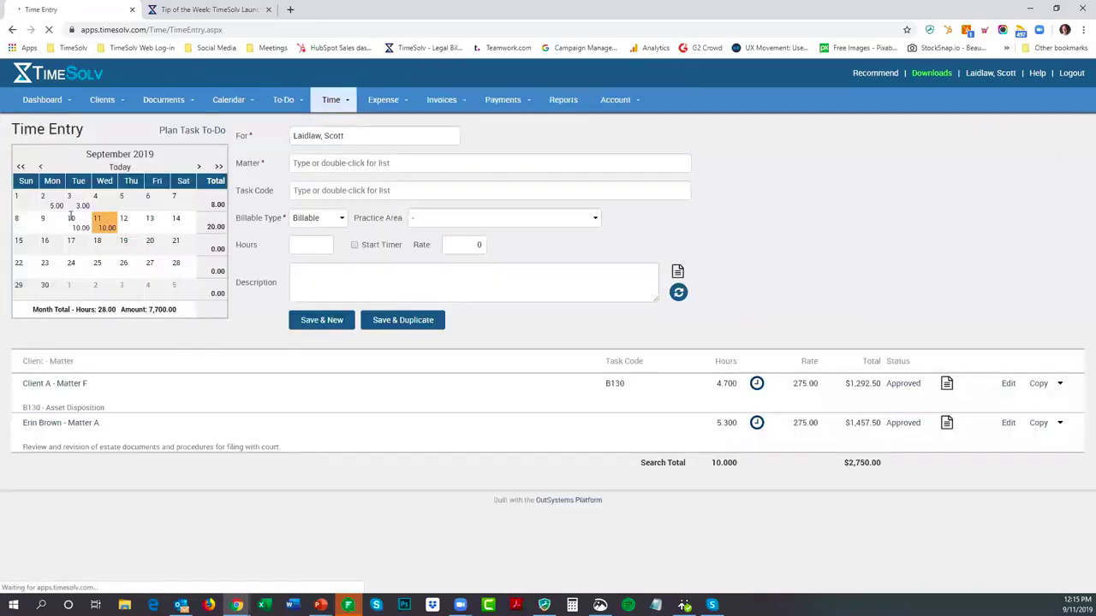
left_click(75, 220)
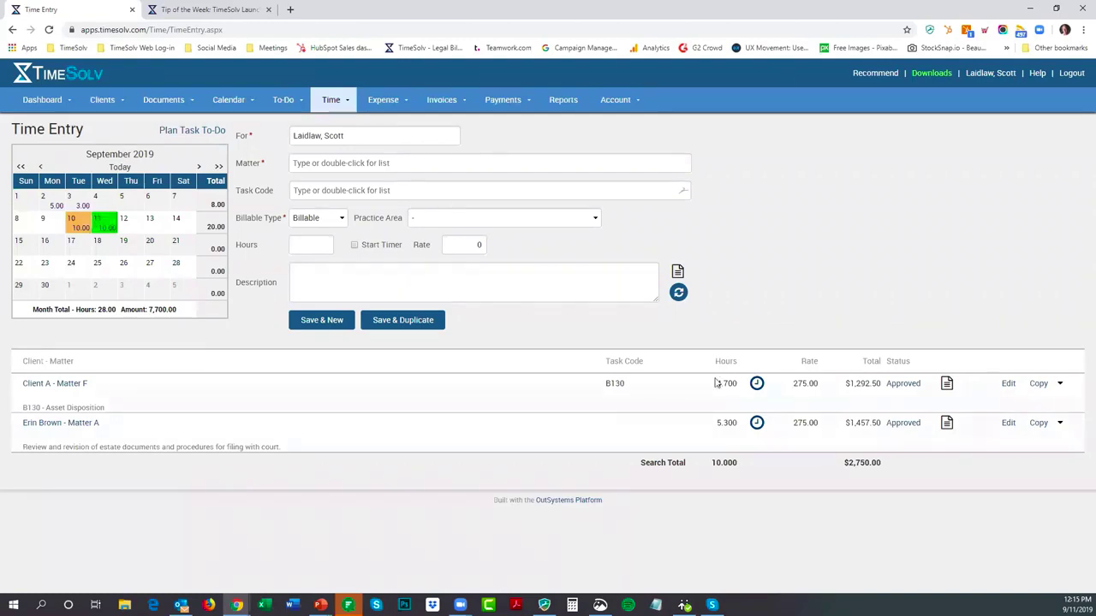
Set the hours of the copied Client A - Matter F entry to 4, update it and dismiss the notification.
left_click(1007, 385)
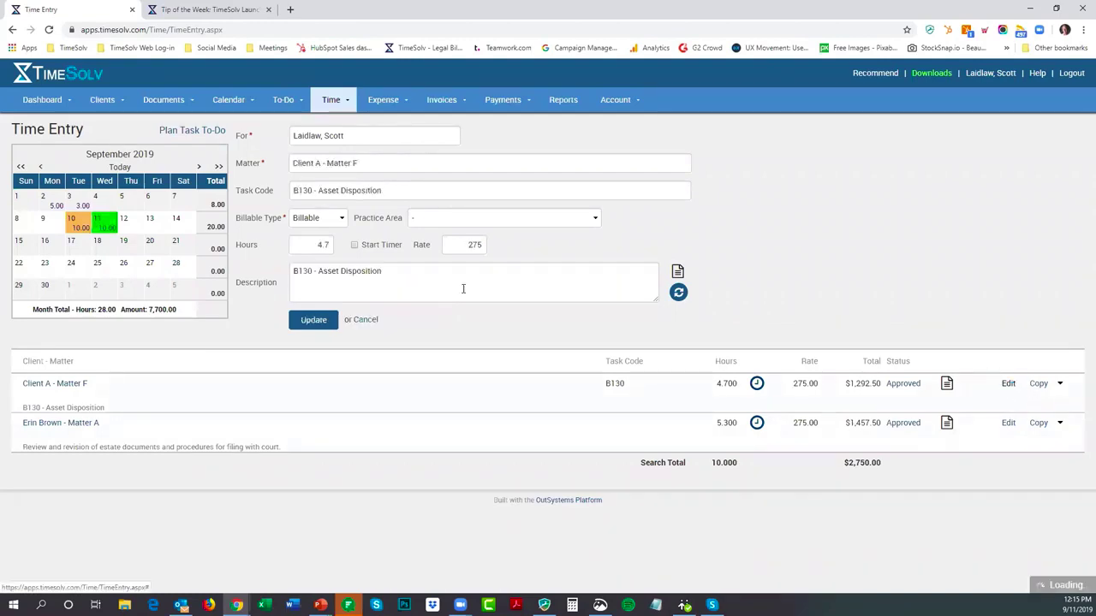
double_click(332, 246)
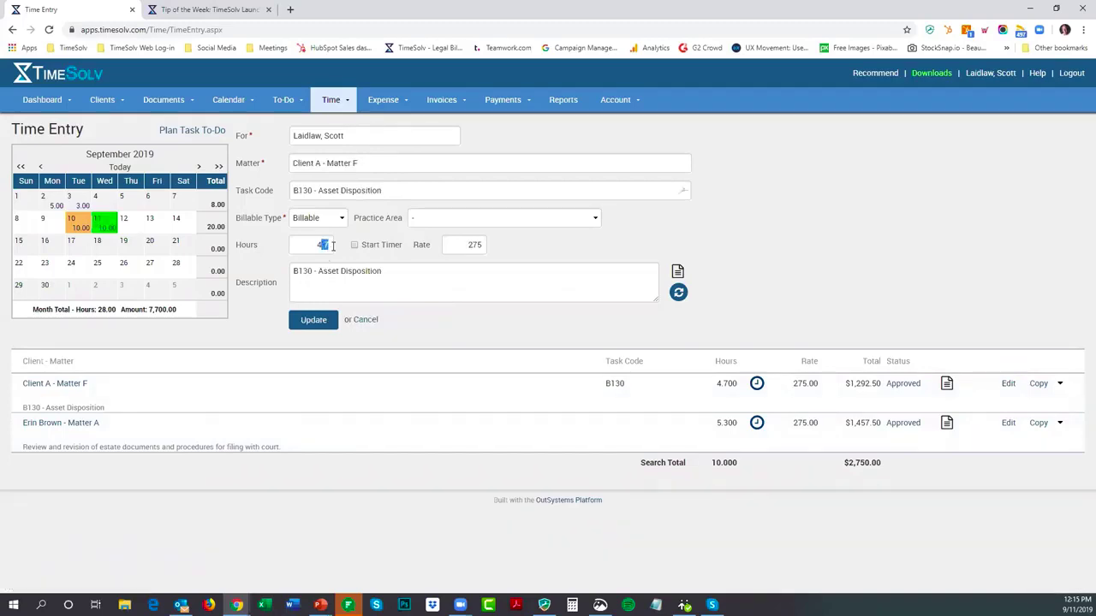
type("4")
left_click(302, 321)
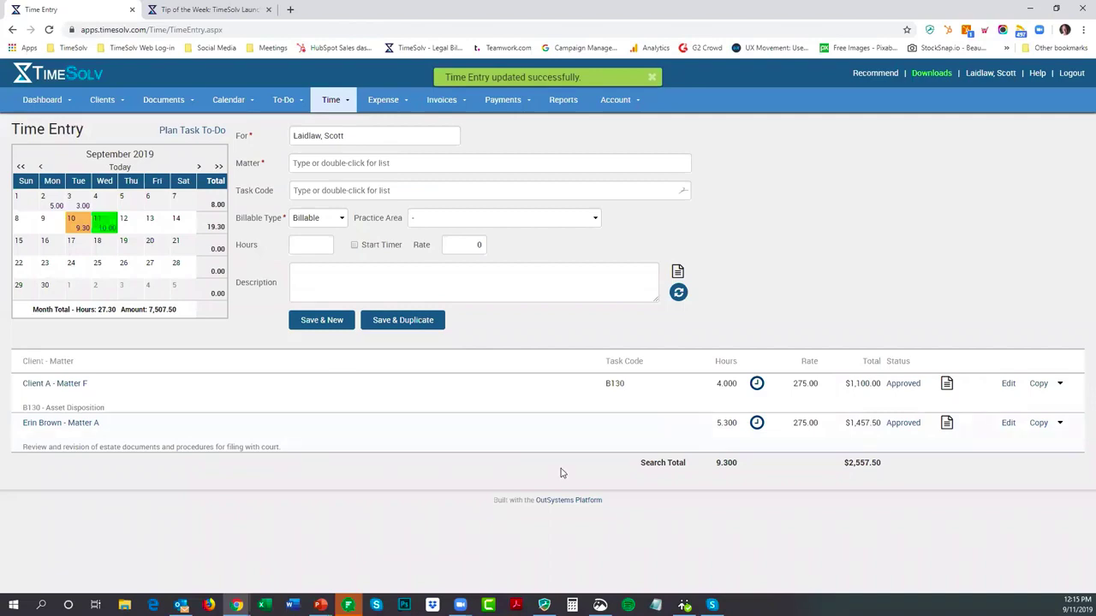
left_click(653, 77)
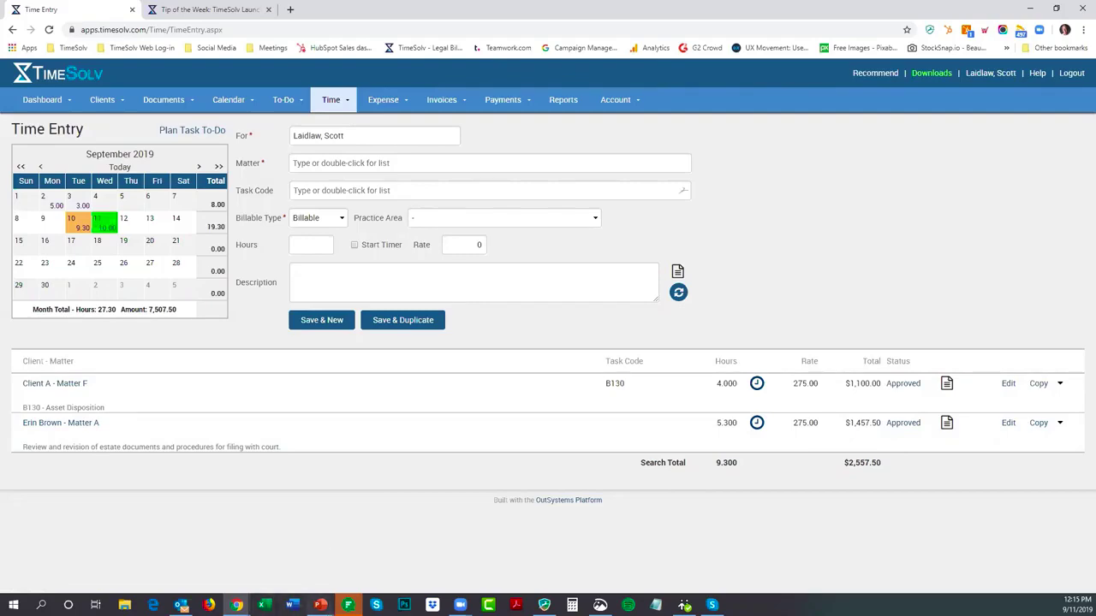
Switch to the PowerPoint presentation to show the Today's Webinar slide, and return to TimeSolv in the browser.
mouse_move(319, 605)
left_click(325, 568)
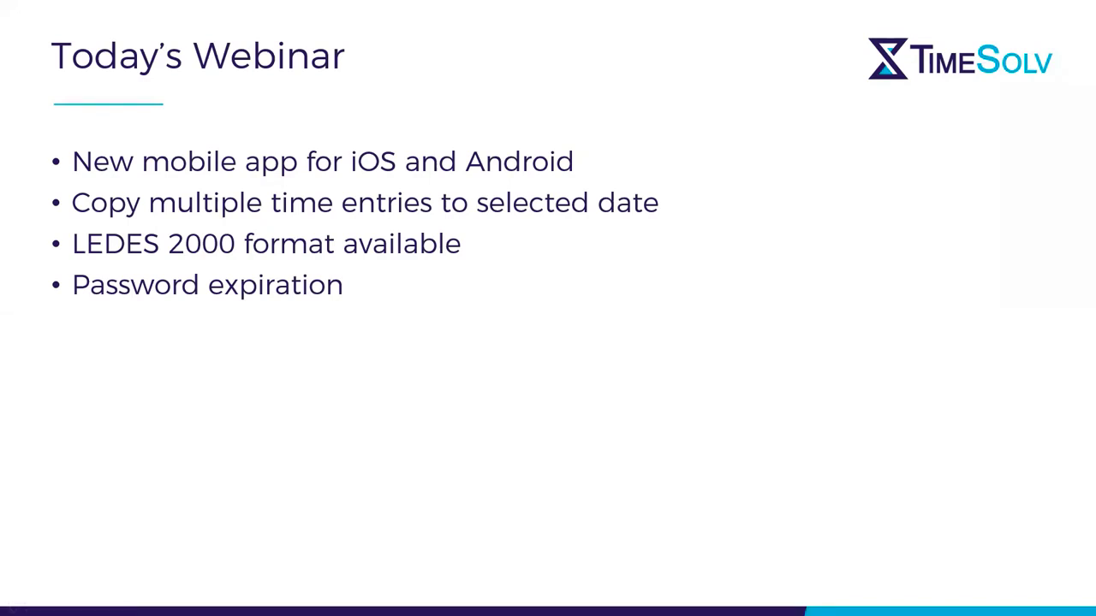
key("alt+Tab")
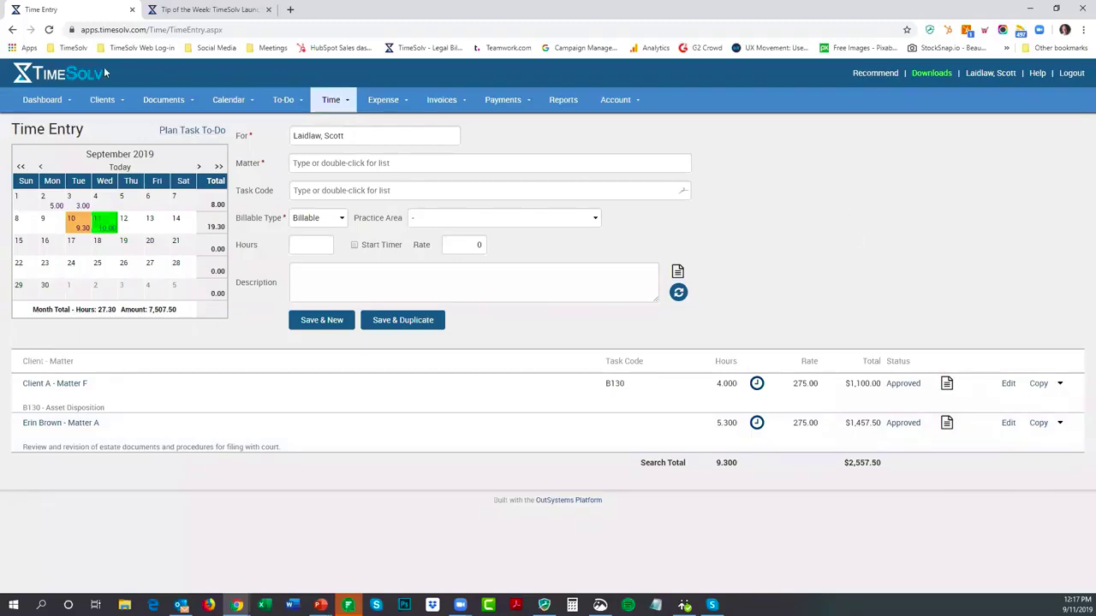
Find the first client on the second page of the Clients & Matters list and open its Matter B.
mouse_move(101, 104)
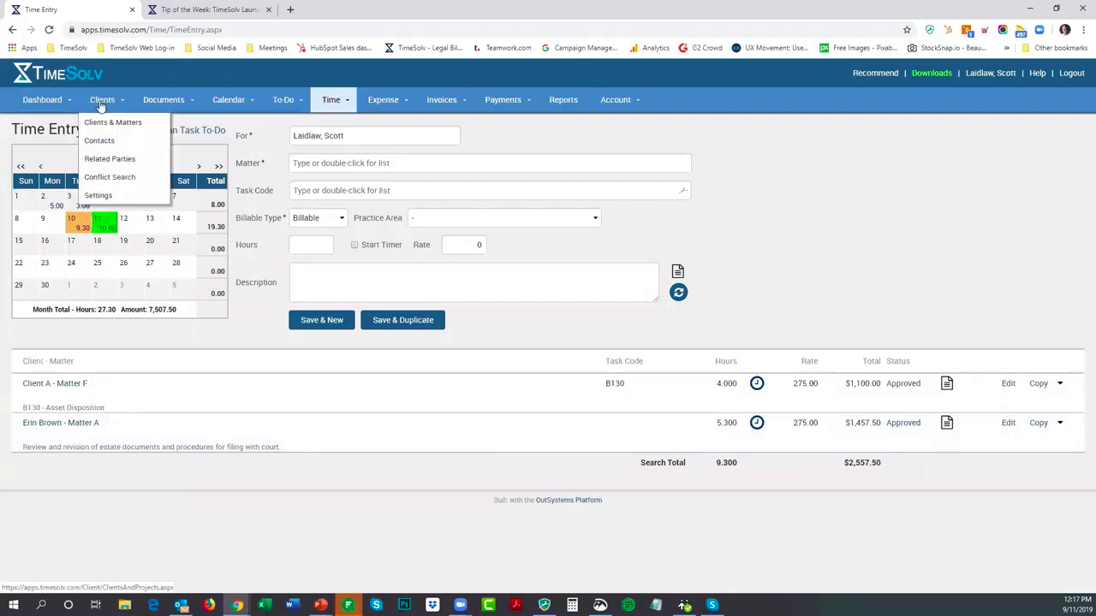
left_click(94, 129)
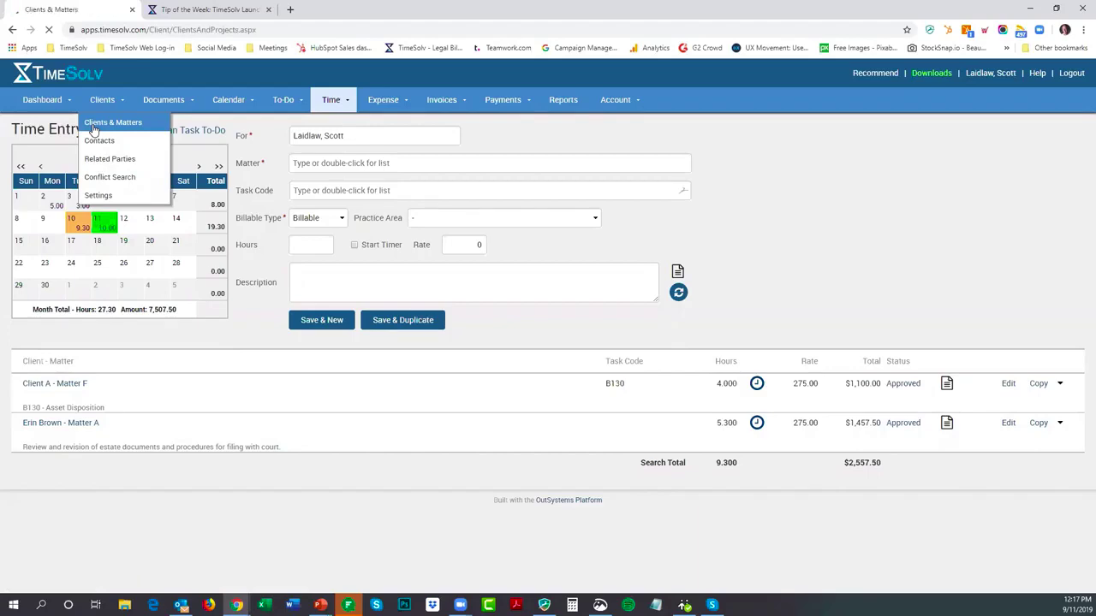
scroll(418, 384, "down", 5)
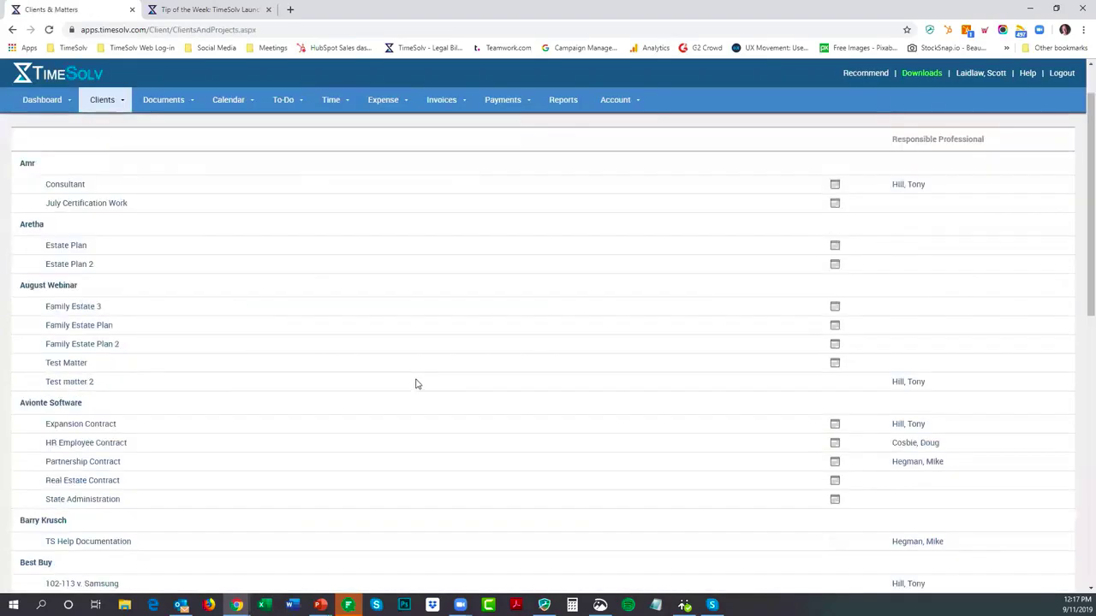
scroll(404, 378, "down", 3)
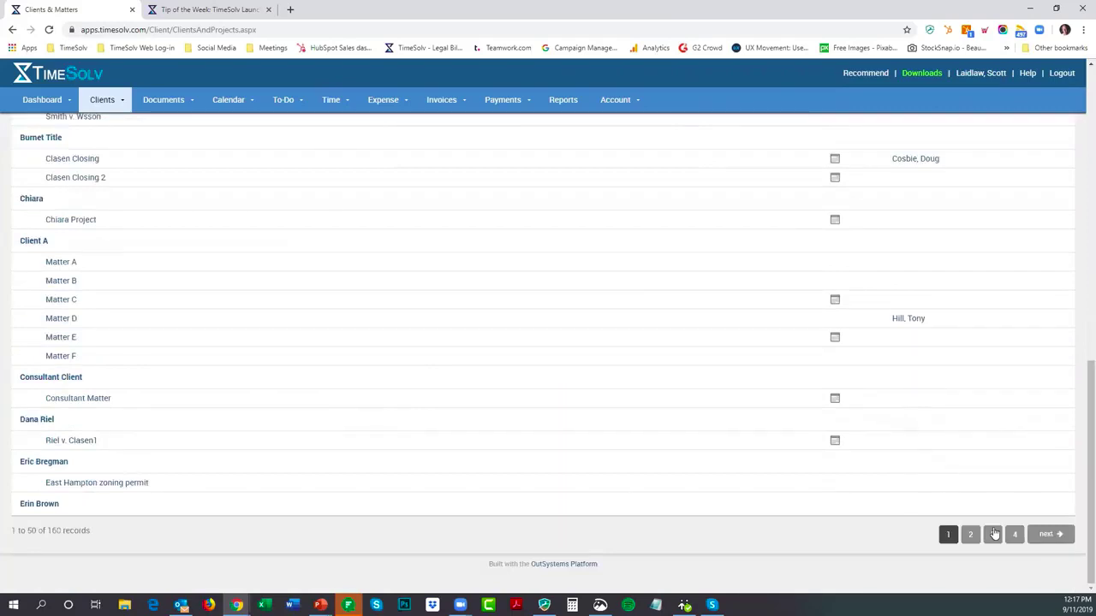
left_click(971, 534)
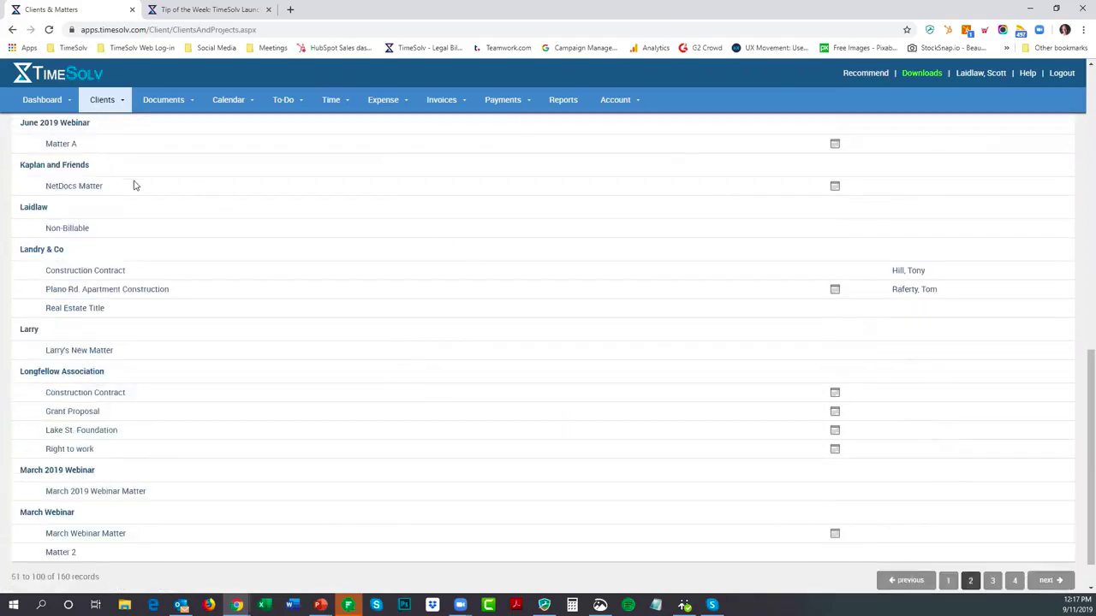
scroll(133, 182, "up", 10)
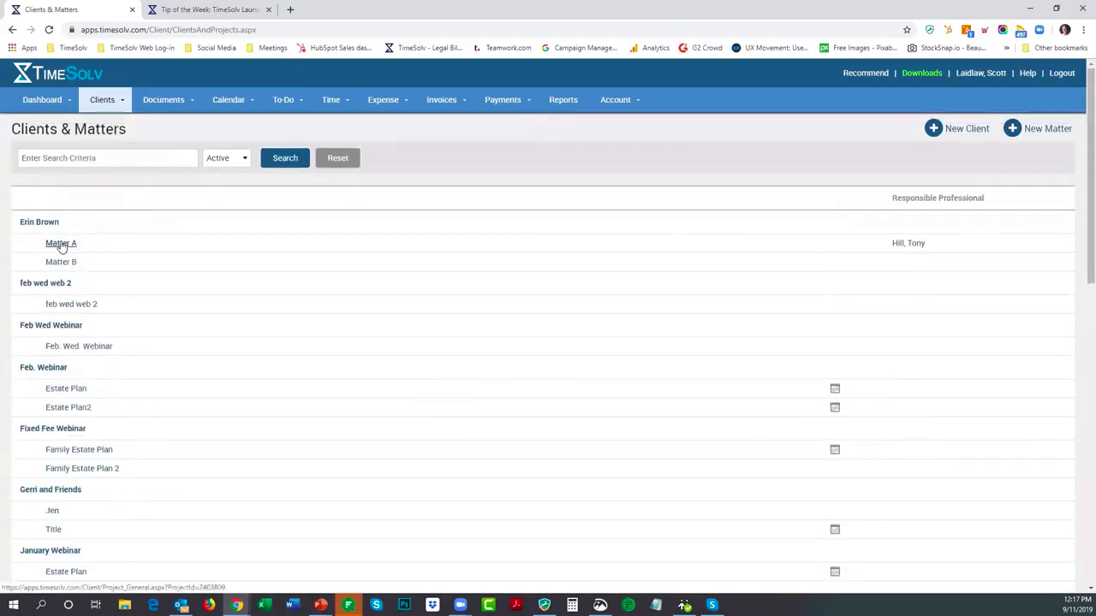
left_click(61, 263)
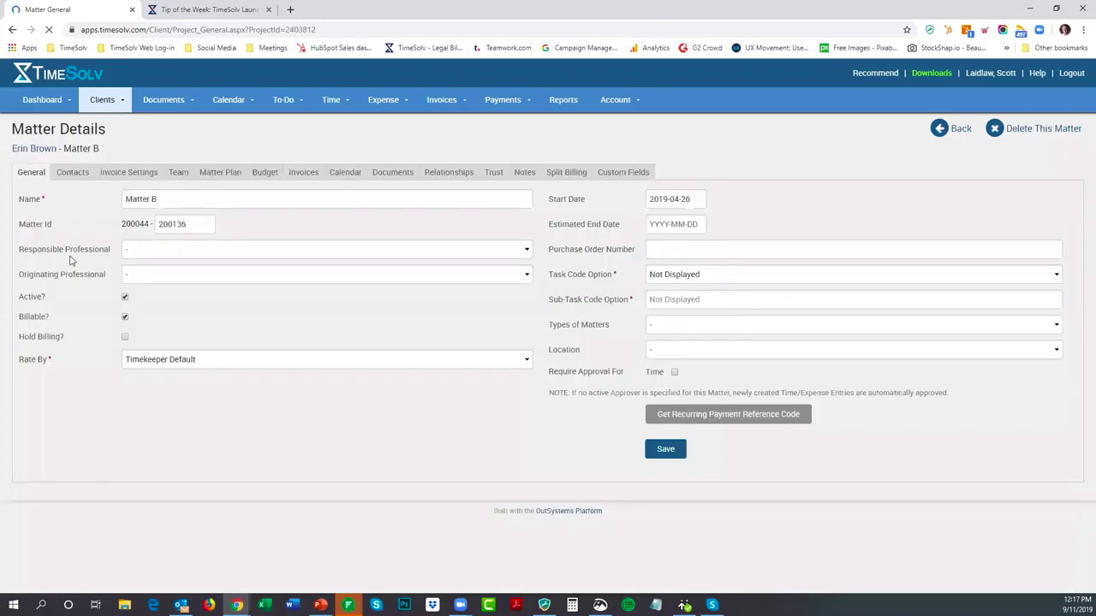
Open Matter B's invoice settings and view the available email invoice formats, including LEDES 2000, without changing the selection.
left_click(120, 174)
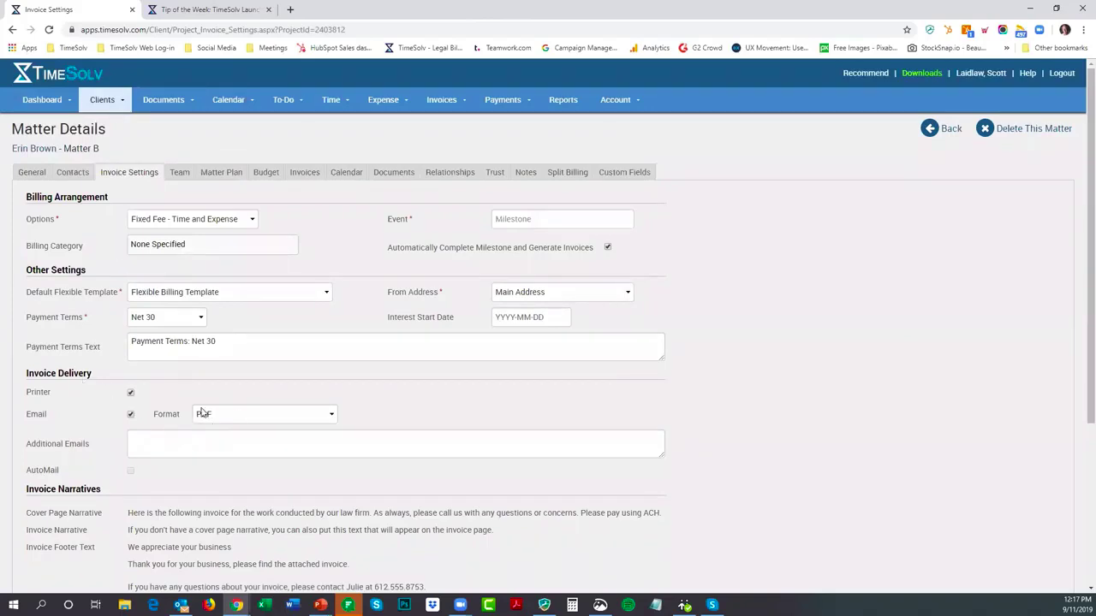
left_click(237, 416)
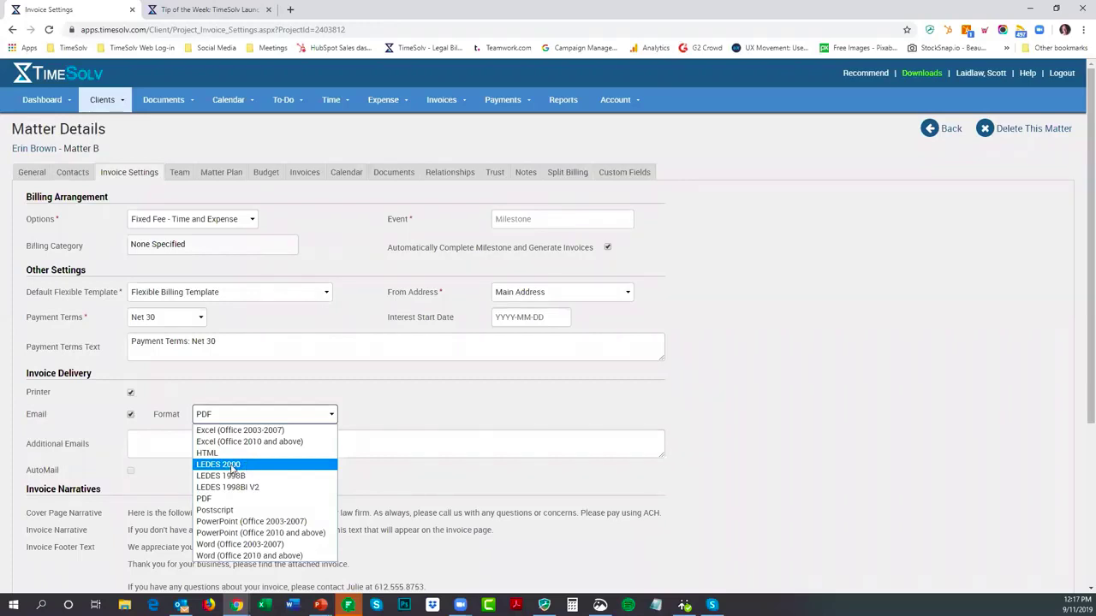
left_click(368, 404)
Go to the draft invoices, view the download format options for Split Matter 2 and close the dialog without downloading.
mouse_move(438, 105)
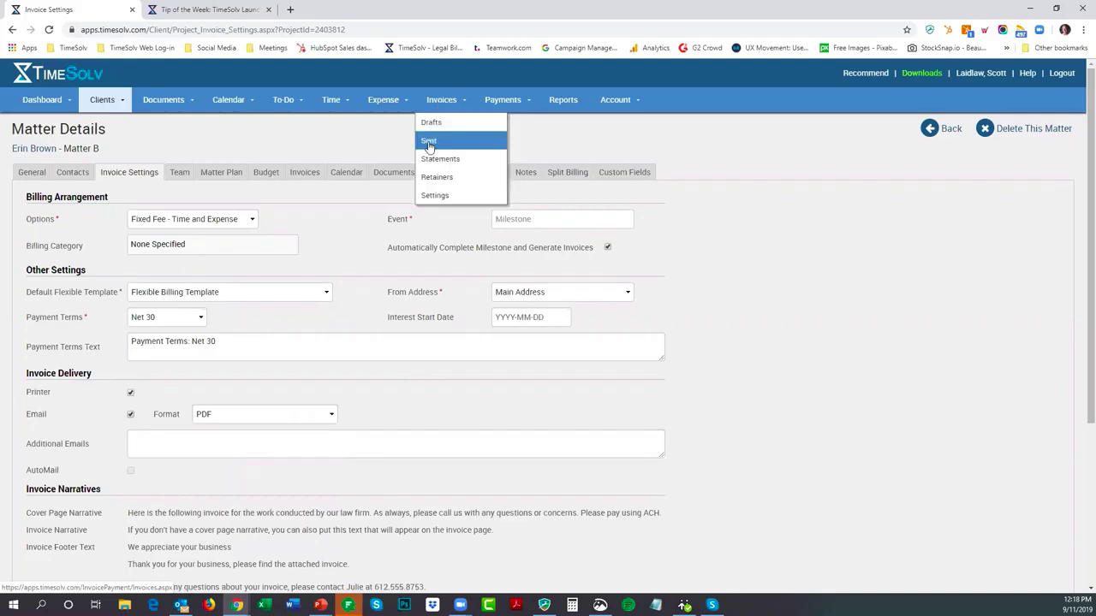
left_click(430, 125)
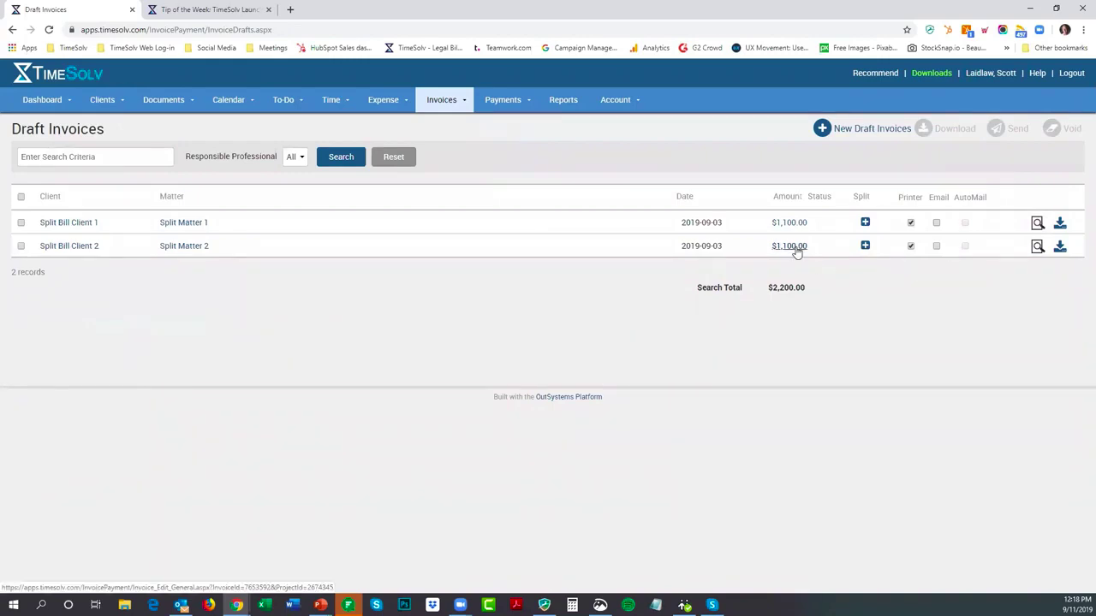
left_click(1059, 248)
left_click(545, 336)
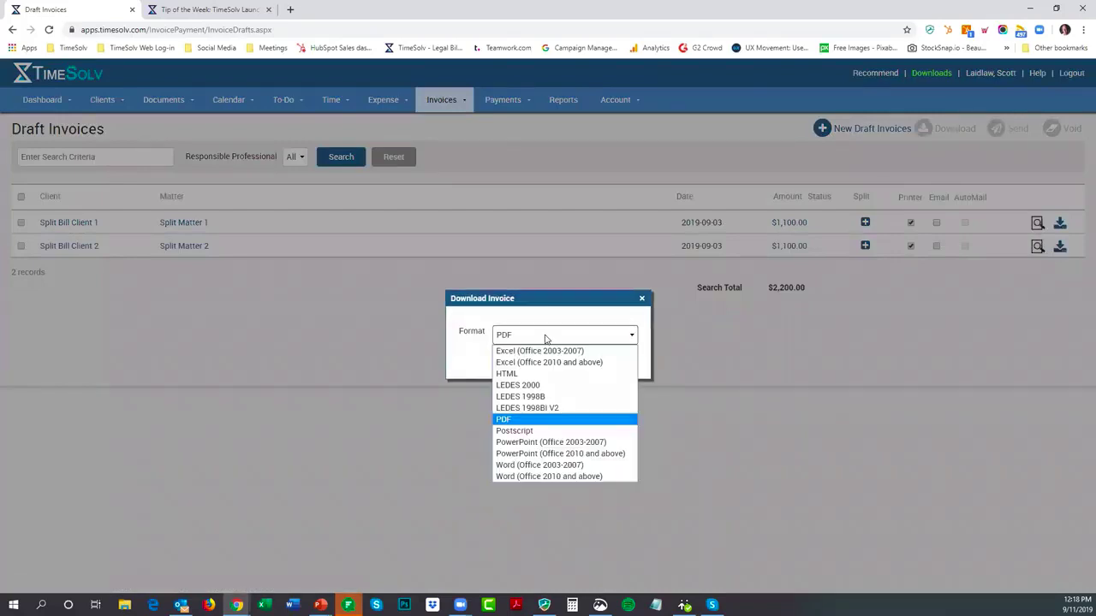
left_click(592, 302)
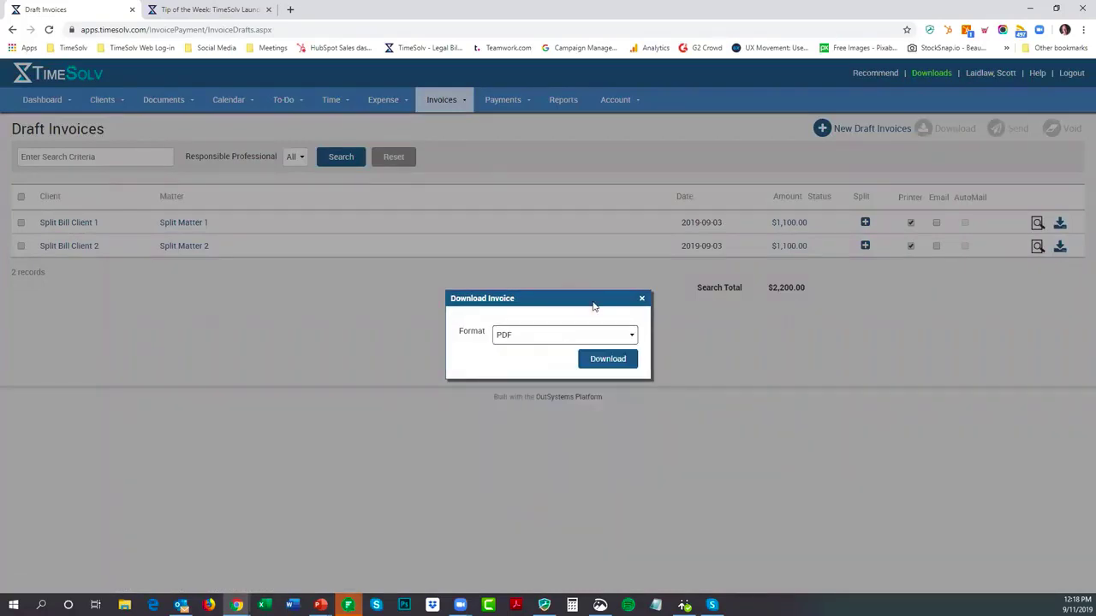
left_click(642, 299)
Go to the sent invoices, view the download format options for the first listed invoice and close the dialog without downloading.
left_click(433, 107)
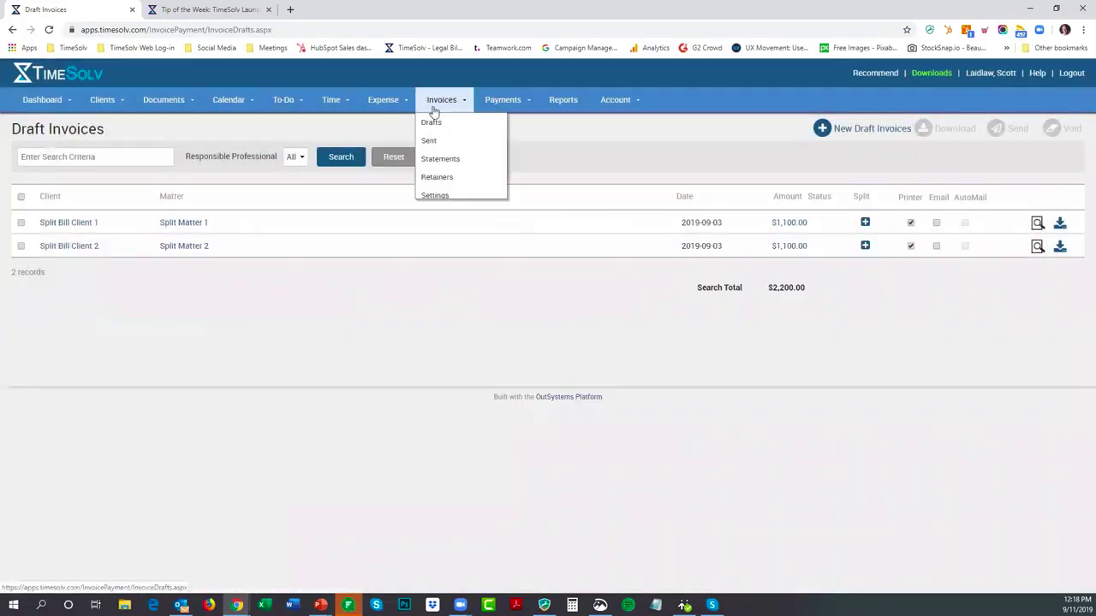
left_click(440, 142)
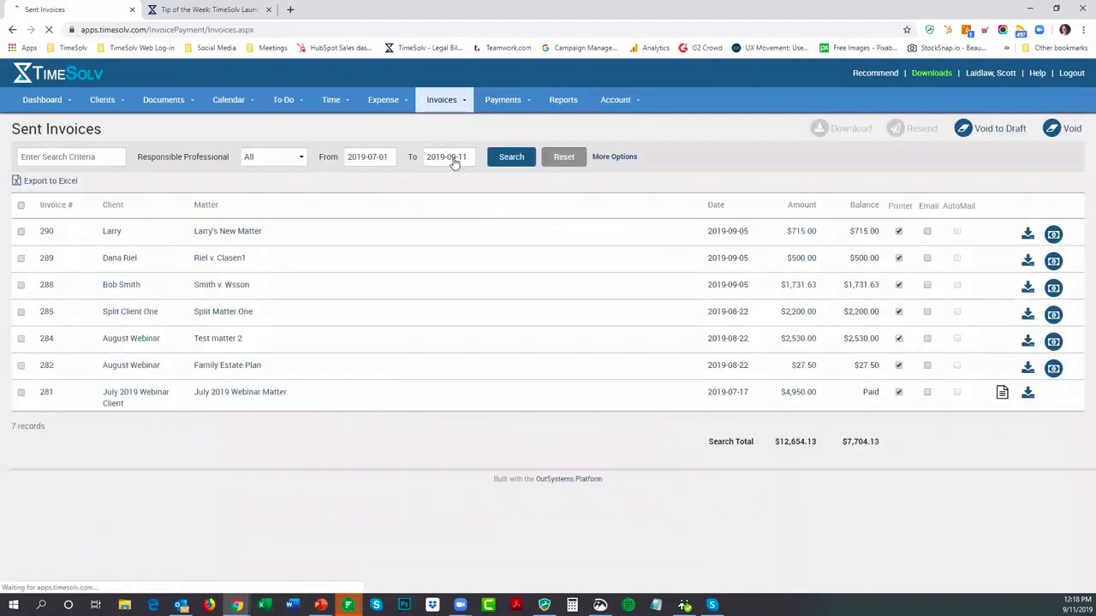
left_click(1026, 237)
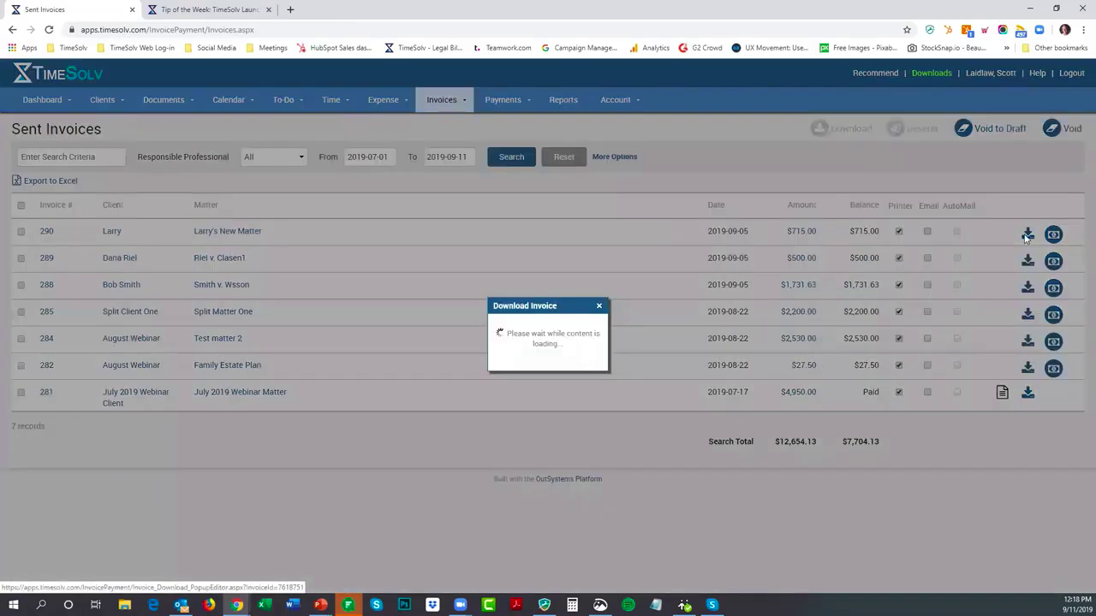
left_click(556, 335)
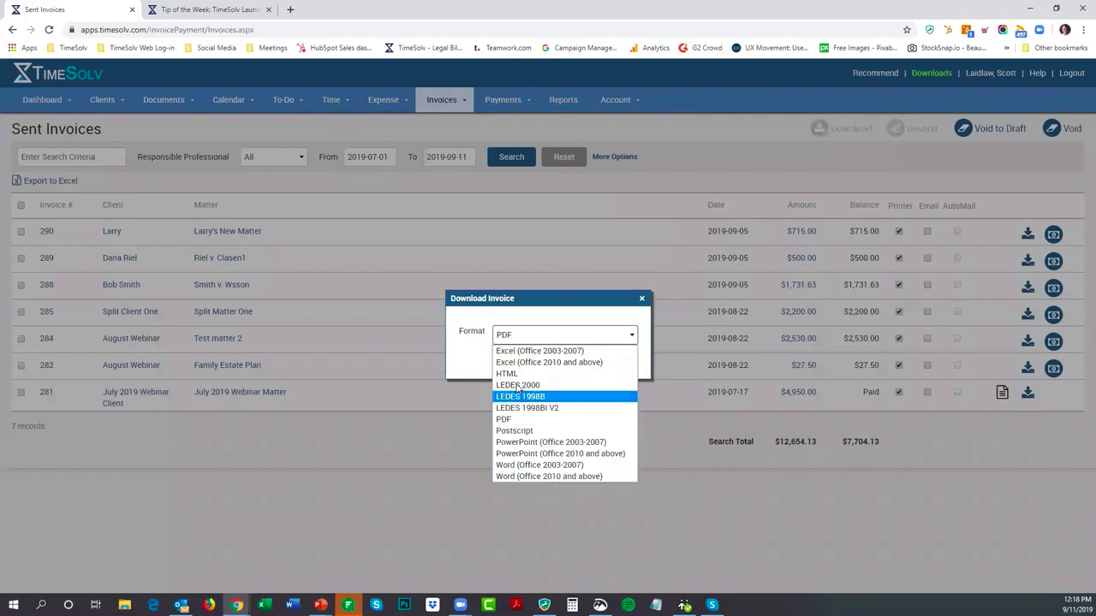
left_click(584, 335)
left_click(641, 299)
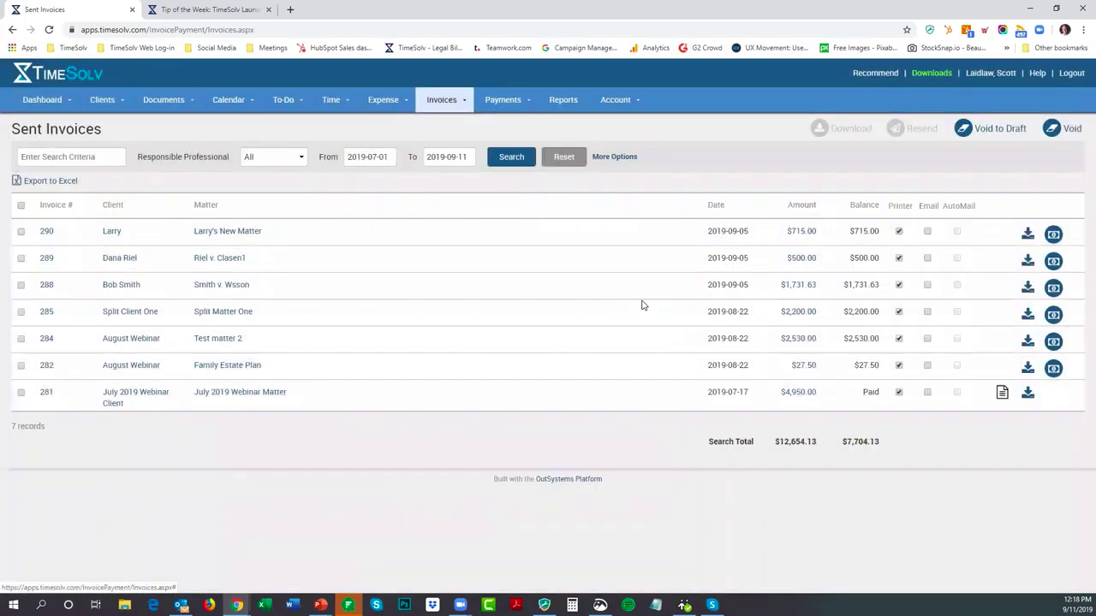
Open the Split Matter 1 draft invoice to view its details and download option, and return to the draft invoices.
mouse_move(454, 106)
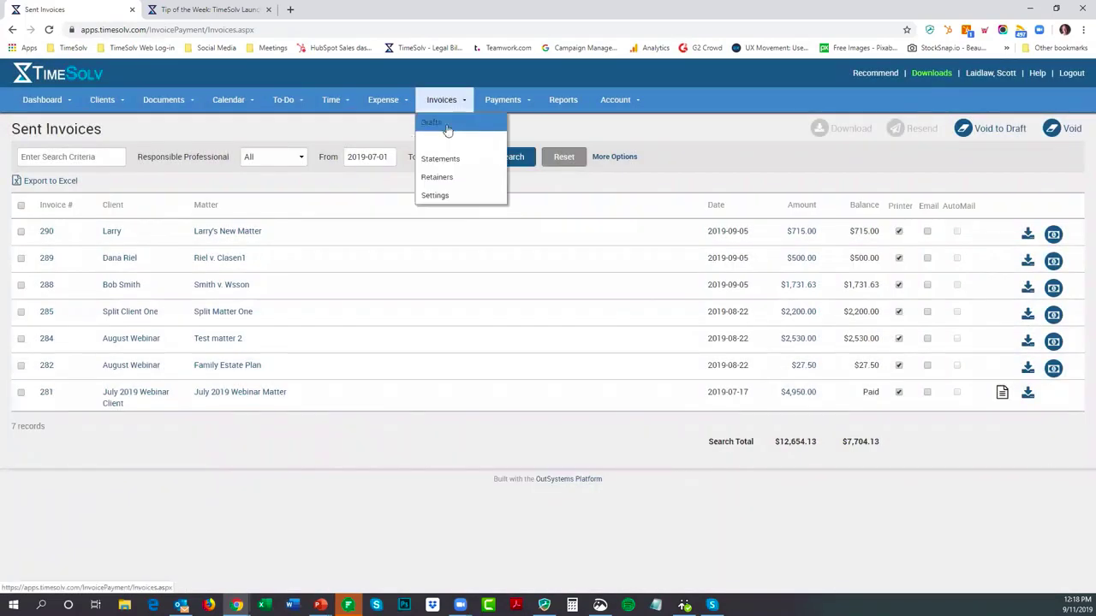
left_click(447, 126)
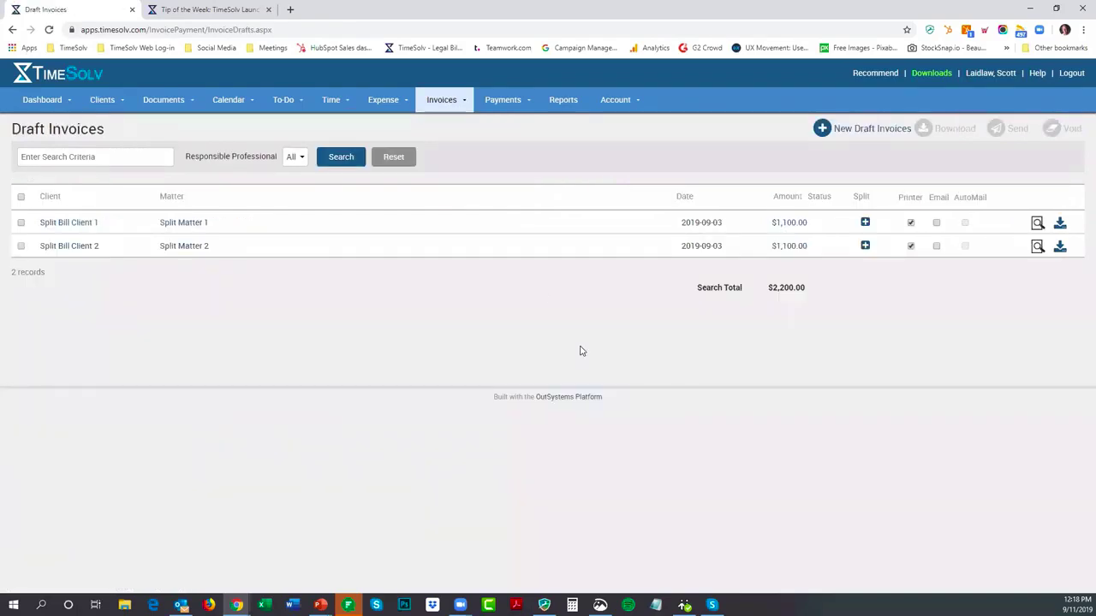
left_click(791, 226)
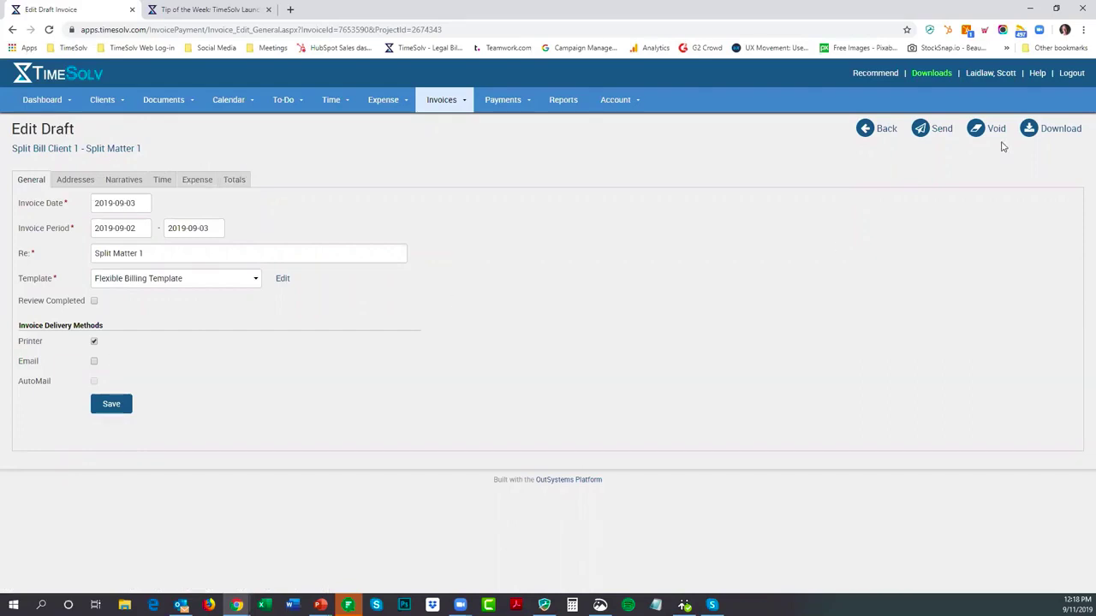
left_click(891, 129)
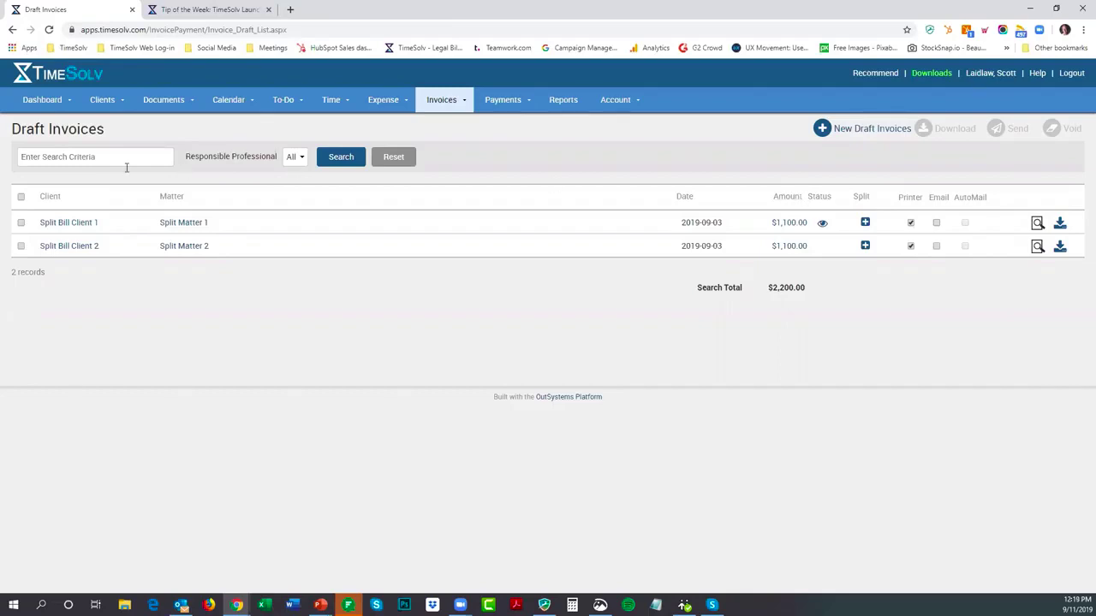
Select all draft invoices, try LEDES 2000 and LEDES 1998B as Split Matter 1's download format, and close the dialog without downloading.
left_click(21, 197)
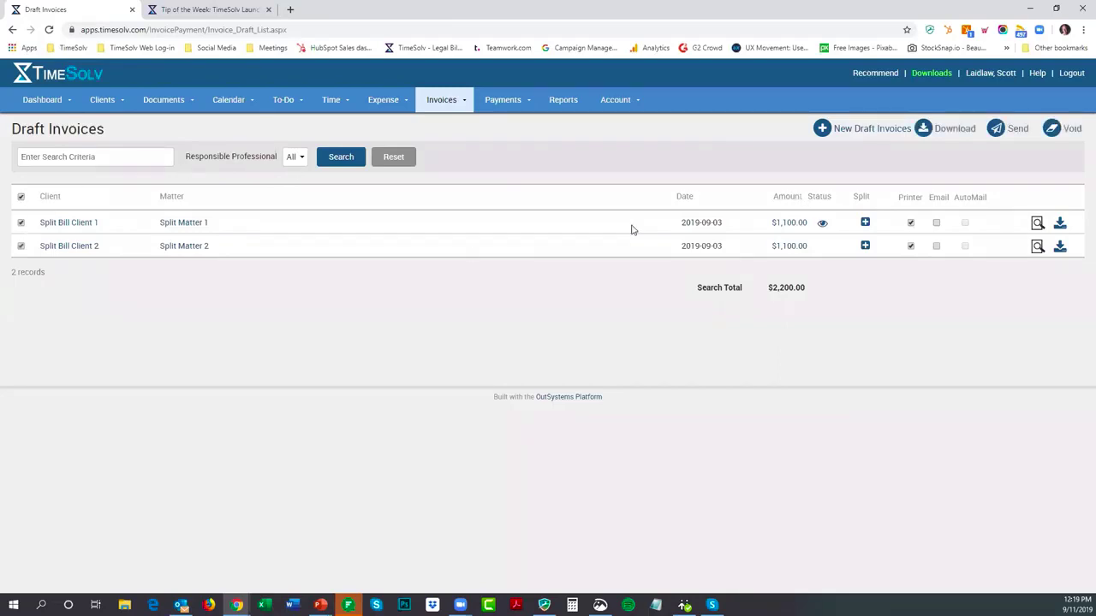
left_click(956, 131)
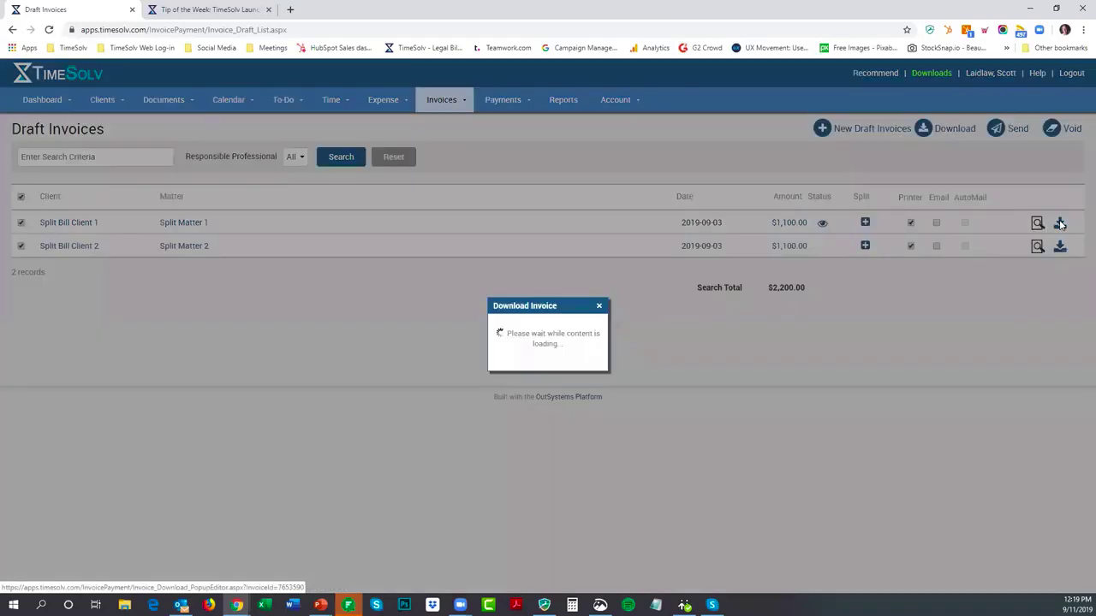
left_click(577, 338)
left_click(537, 382)
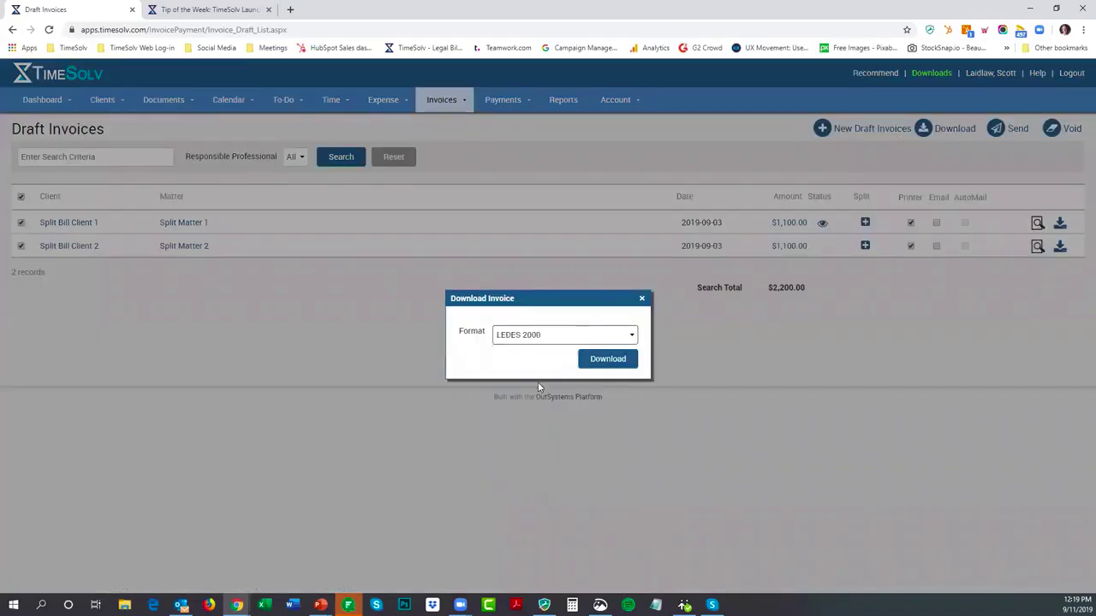
left_click(548, 338)
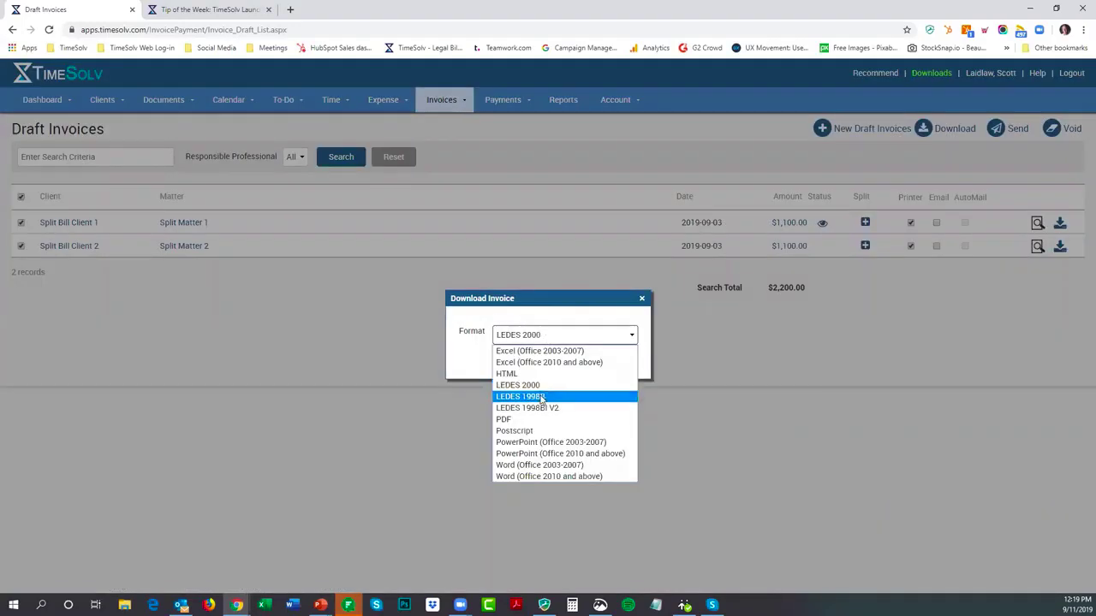
left_click(540, 395)
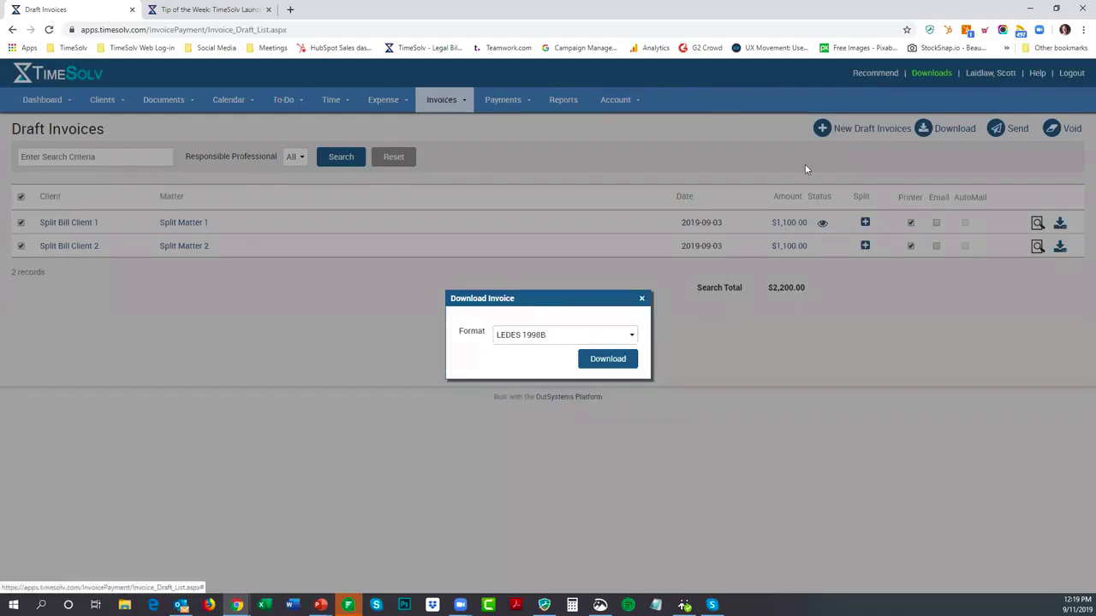
left_click(641, 296)
Go to the sent invoices, select invoices 290, 289 and 288, view their batch download formats and close the dialog without downloading.
mouse_move(462, 108)
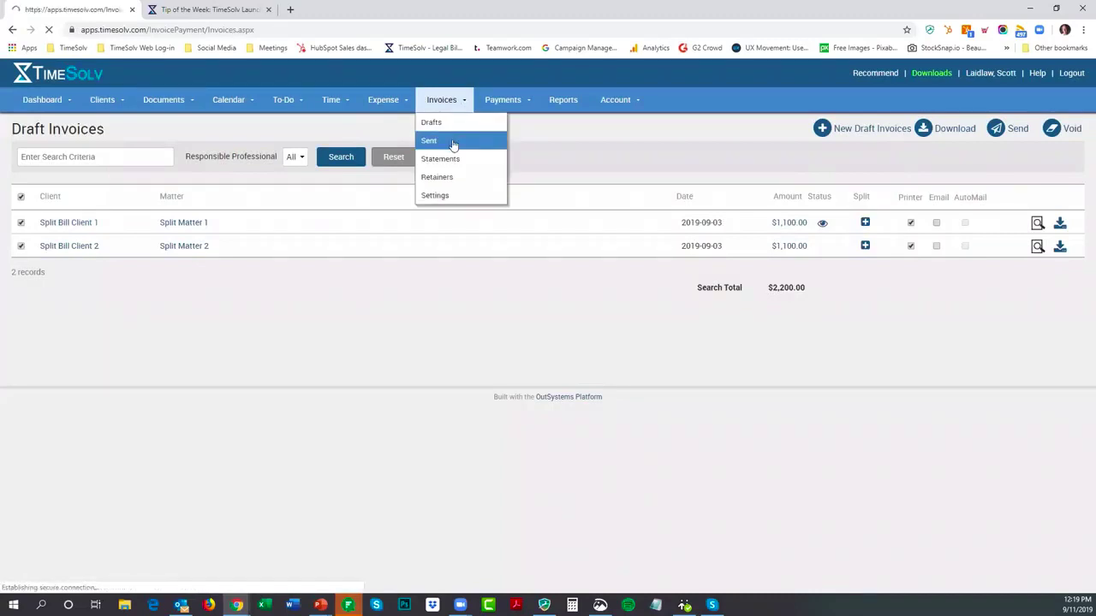
left_click(452, 141)
left_click(20, 231)
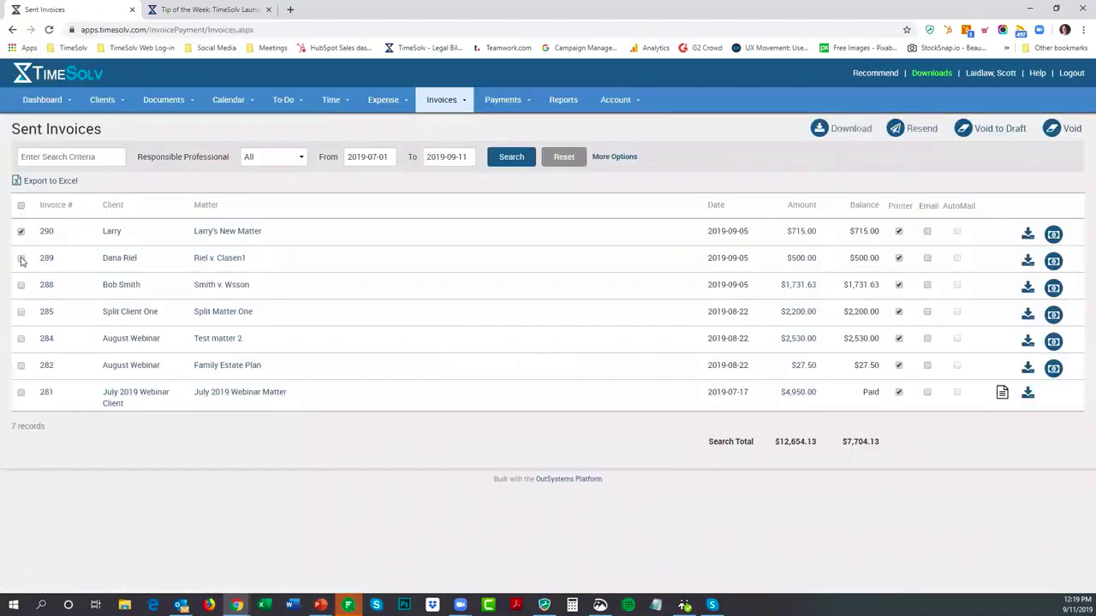
left_click(20, 258)
left_click(21, 285)
left_click(852, 135)
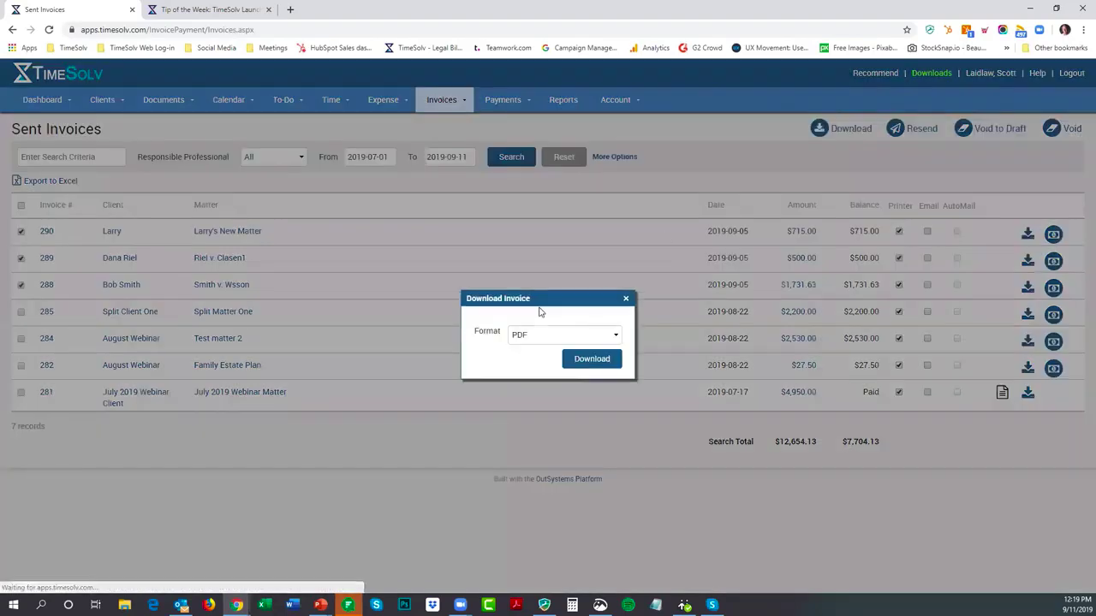
left_click(514, 340)
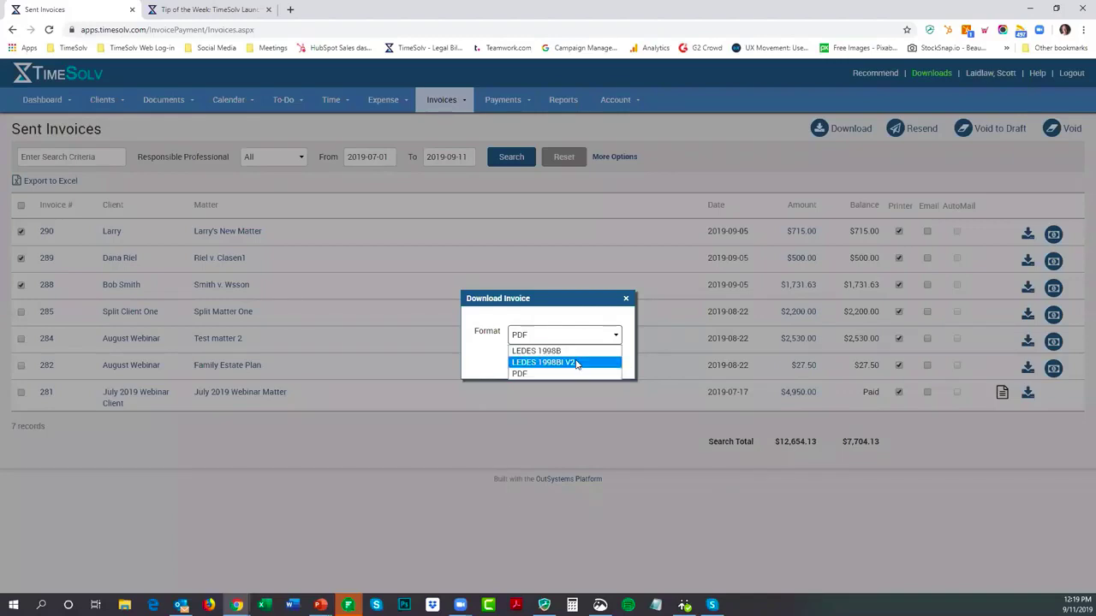
left_click(571, 317)
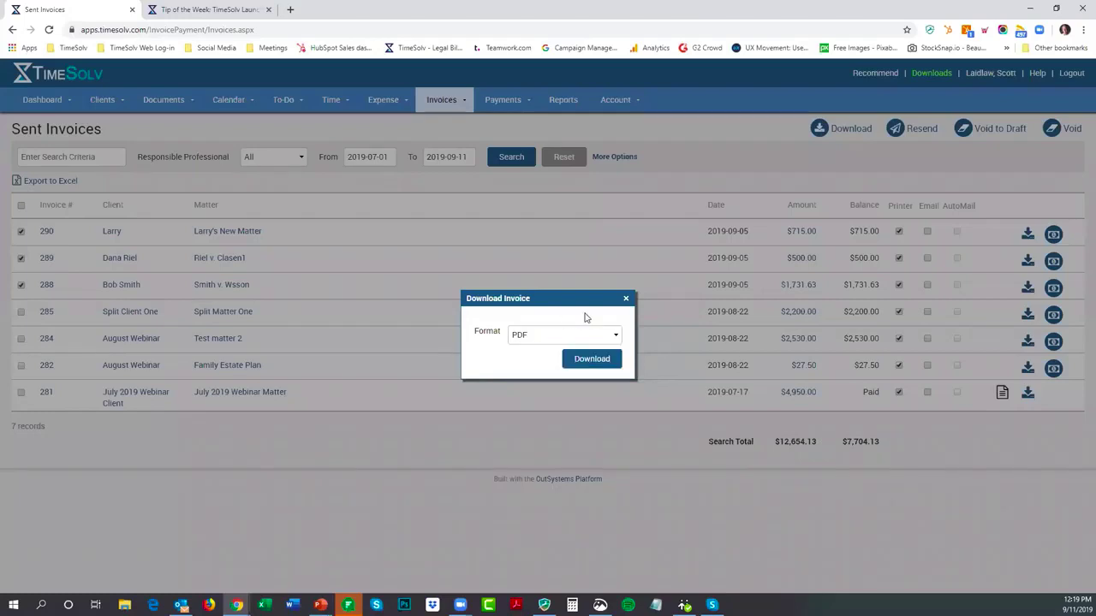
left_click(626, 300)
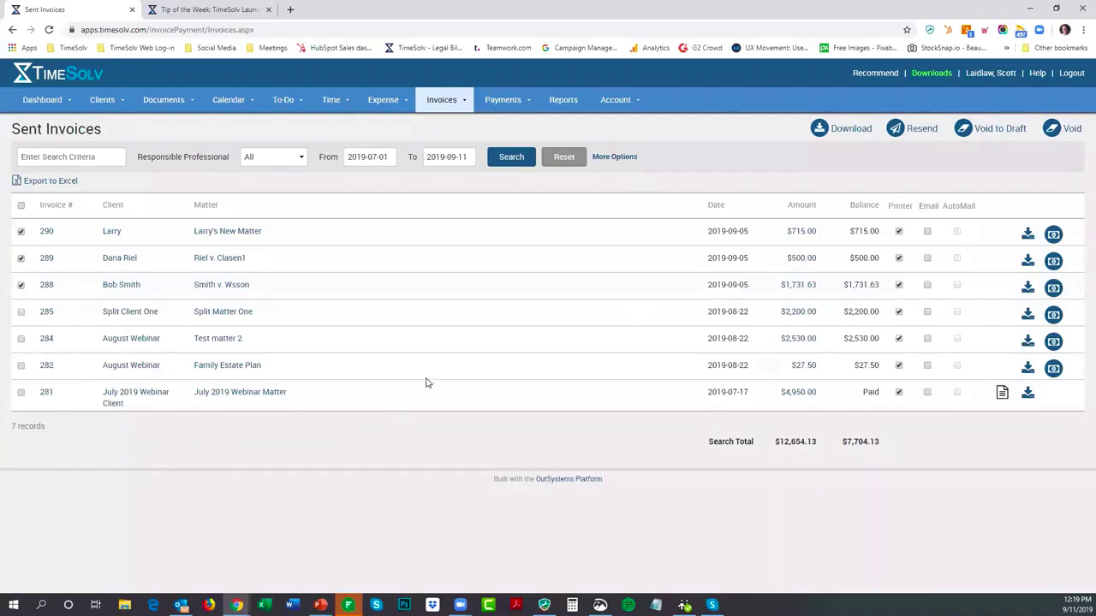
Switch to the PowerPoint slide show to review the webinar agenda, and return to TimeSolv in the browser.
left_click(319, 604)
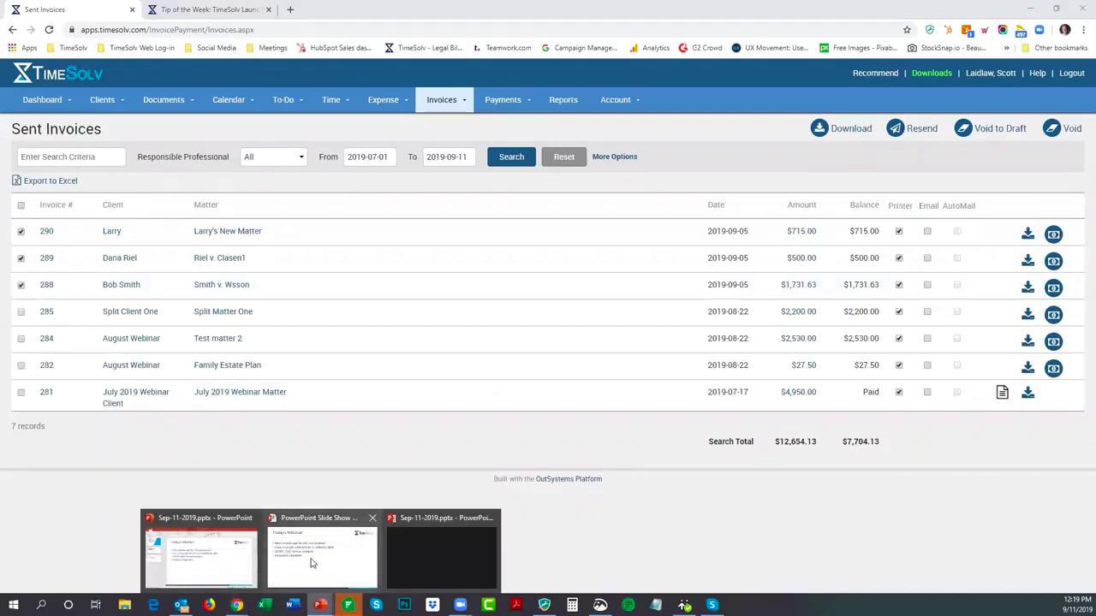
left_click(313, 563)
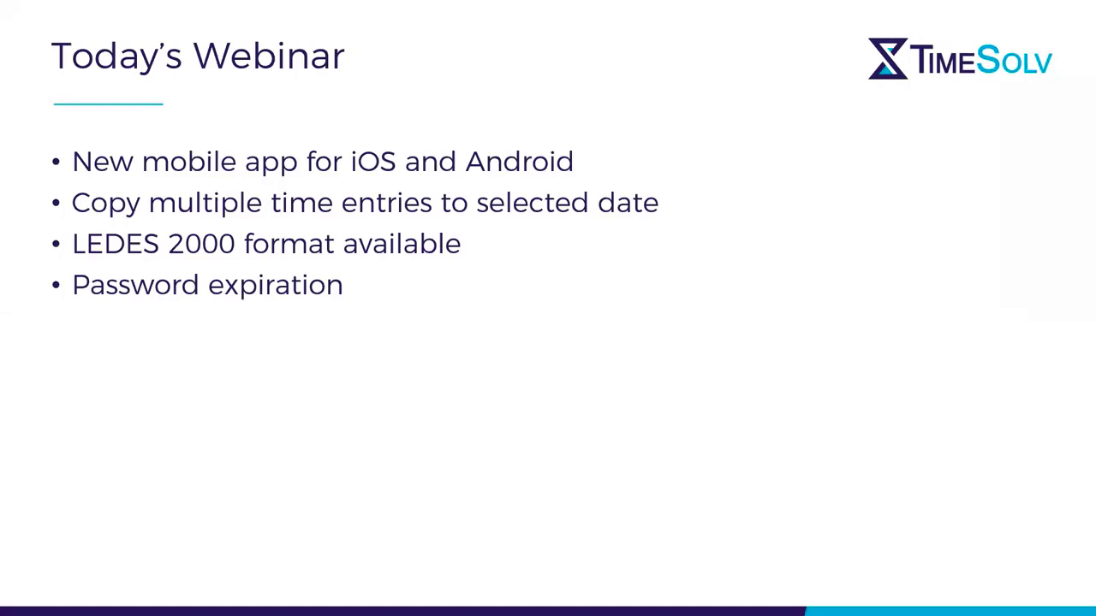
key("alt+Tab")
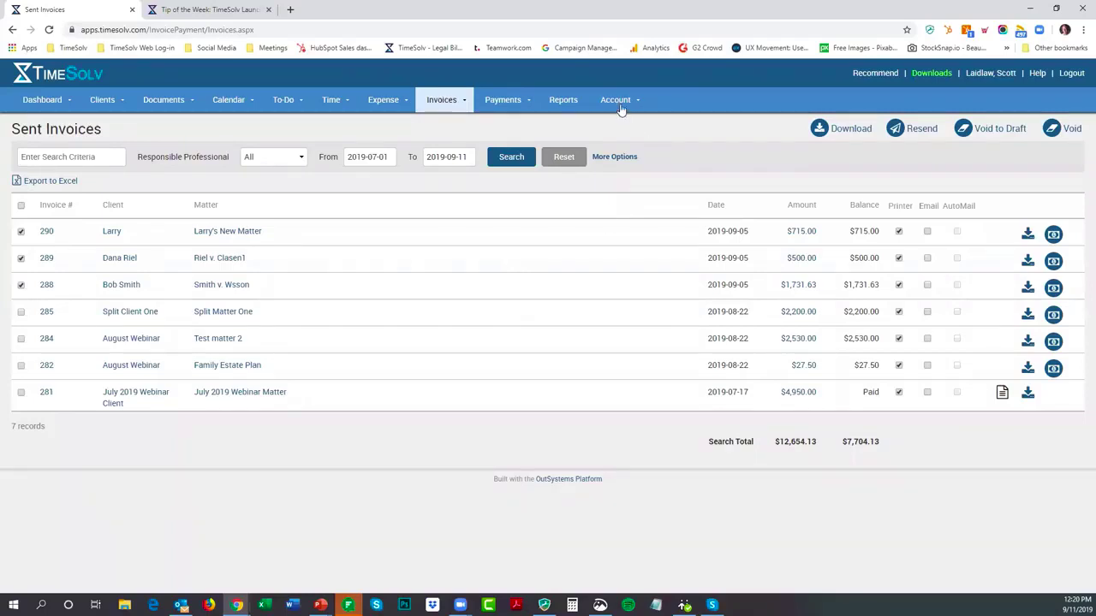
Open the general account settings and highlight the Two-Factor Authentication and Password Expiration labels.
mouse_move(616, 104)
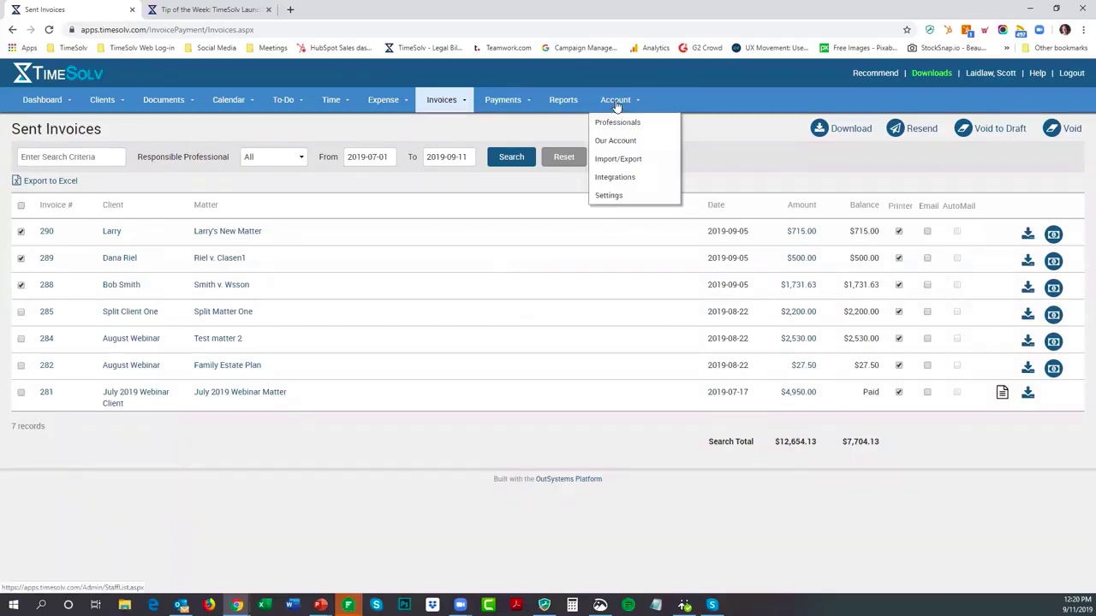
left_click(613, 197)
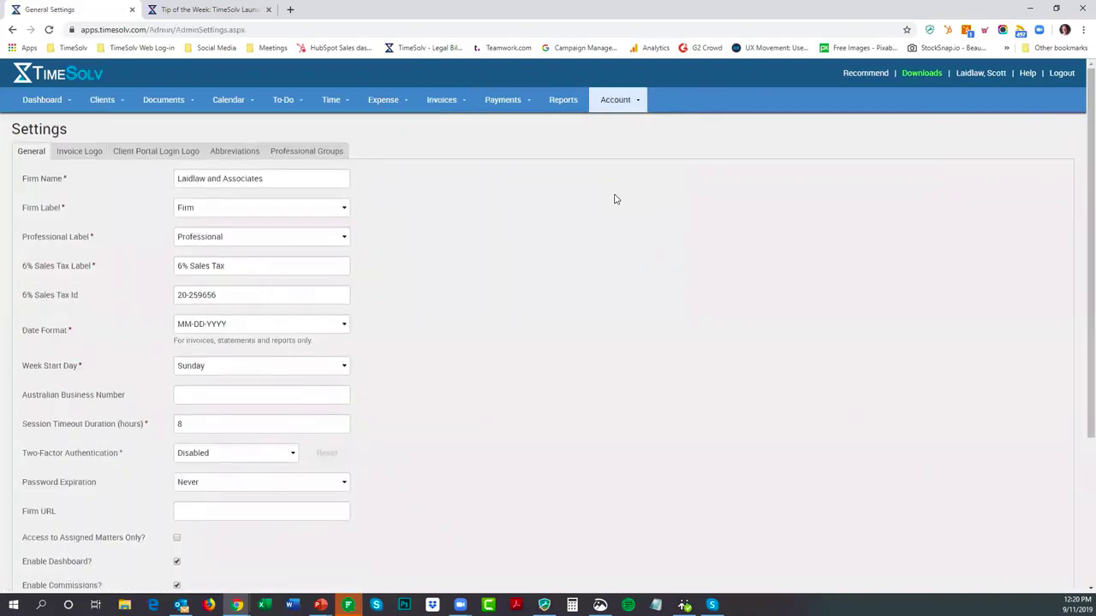
scroll(237, 366, "down", 1)
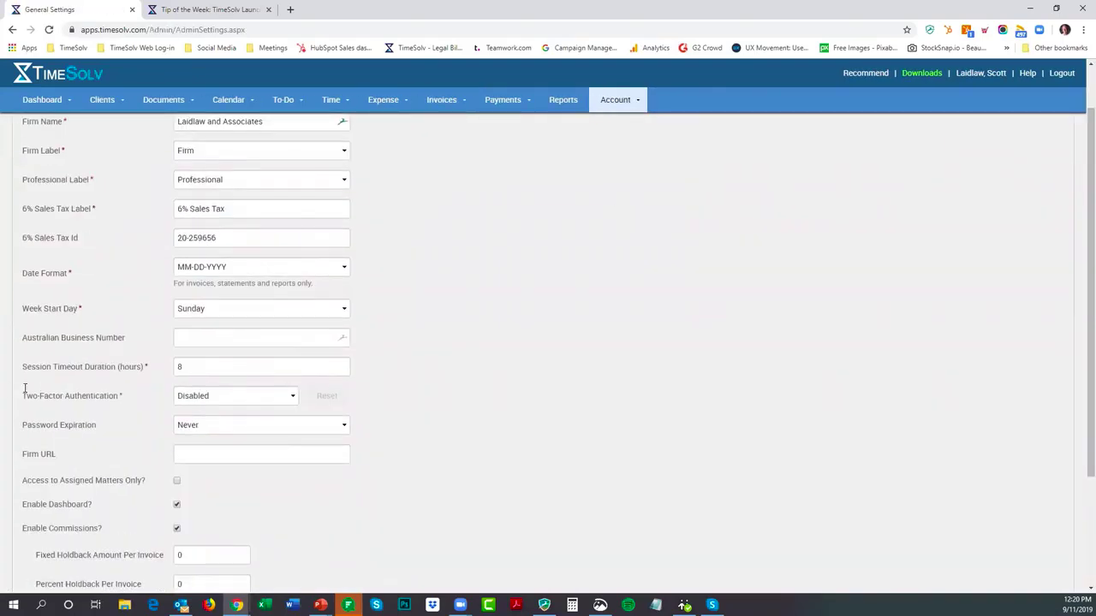
left_click_drag(22, 396, 146, 401)
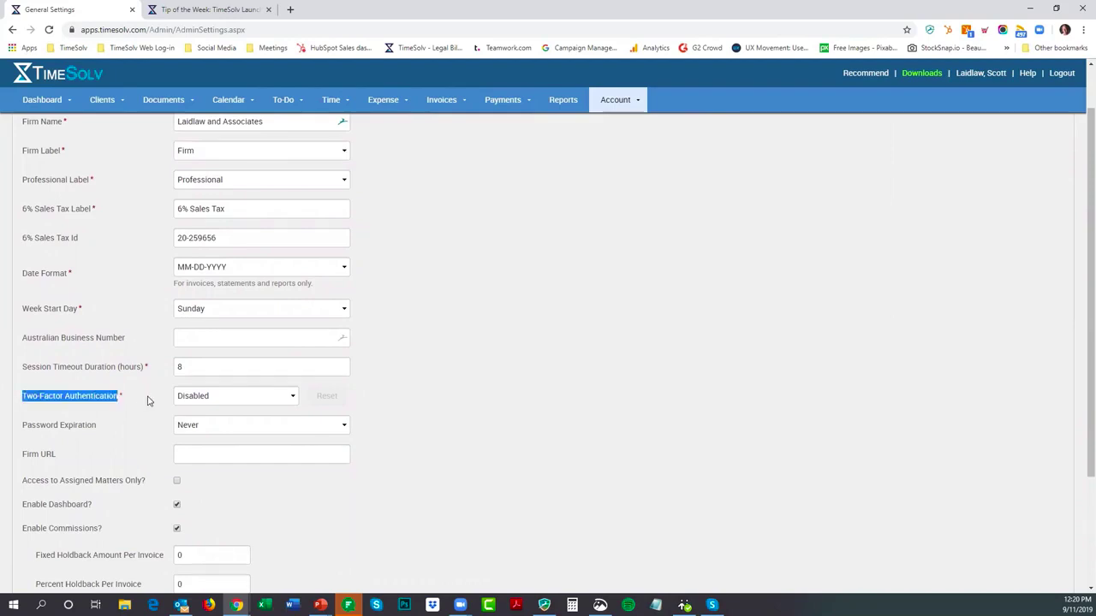
scroll(501, 287, "up", 1)
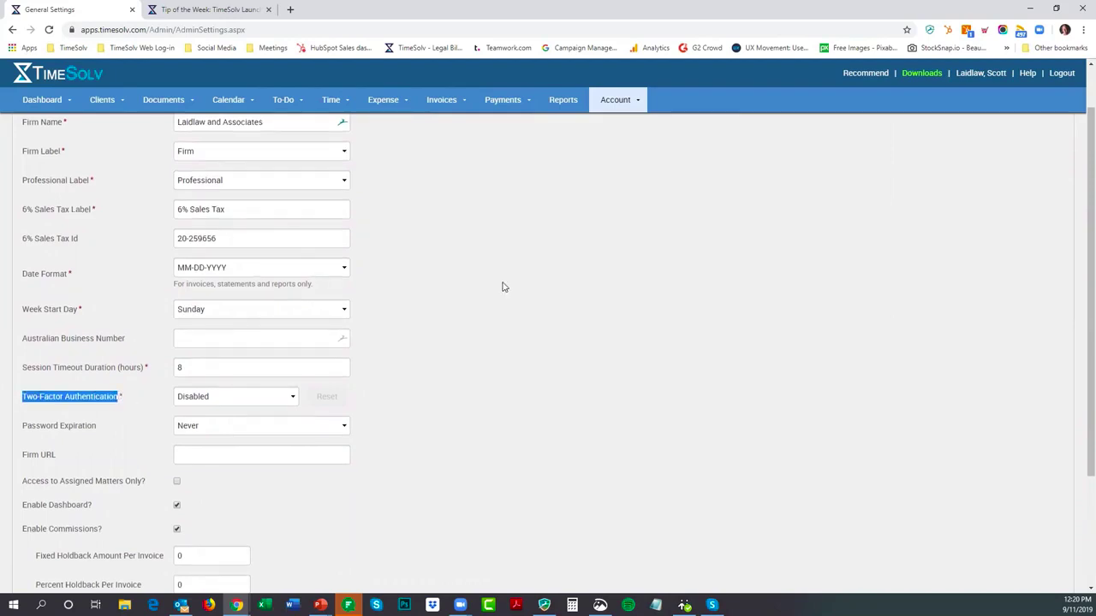
left_click(511, 276)
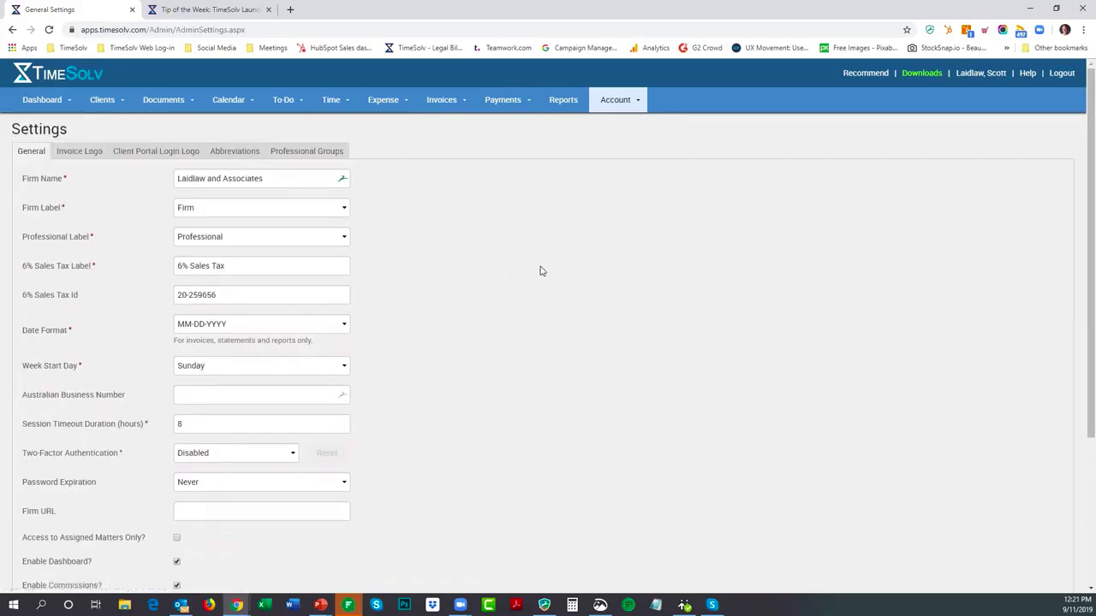
scroll(540, 271, "down", 2)
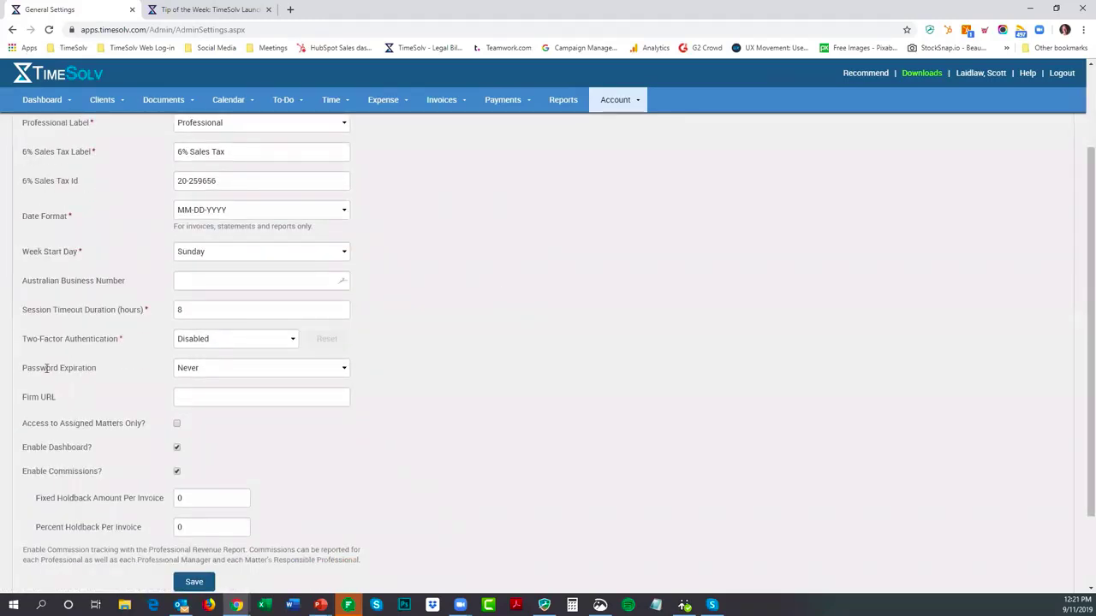
left_click_drag(22, 367, 96, 372)
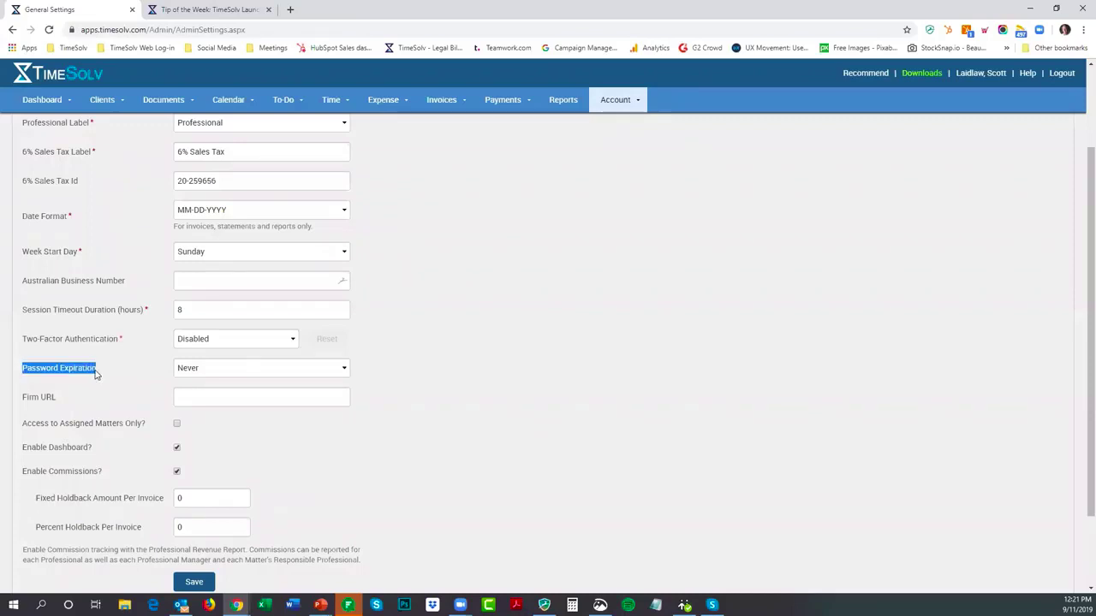
Try a password expiration of 30 Days and set it back to Never.
left_click(343, 369)
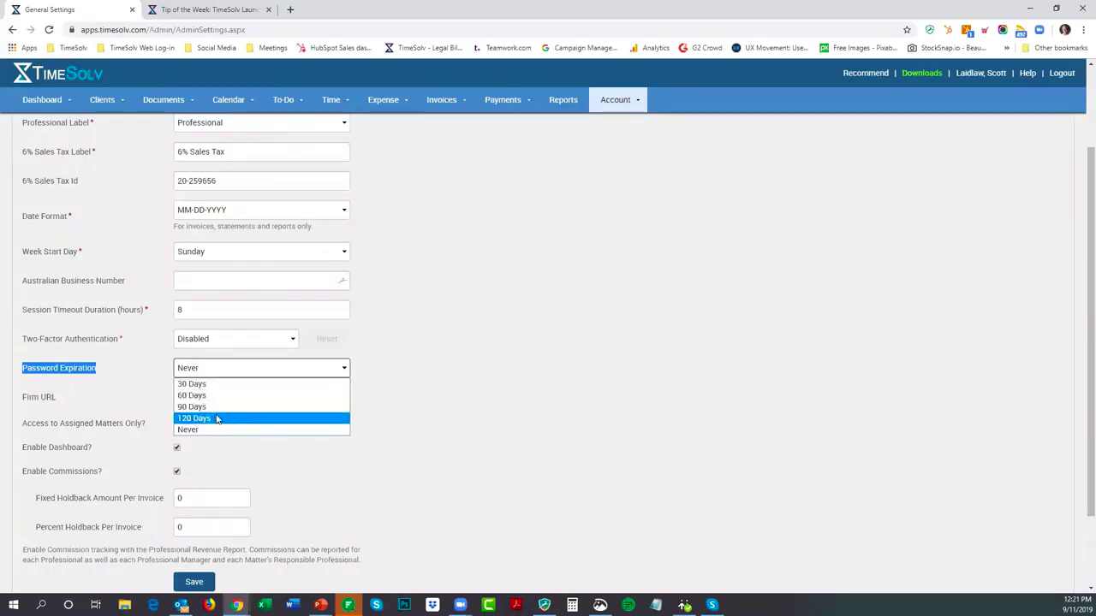
left_click(218, 386)
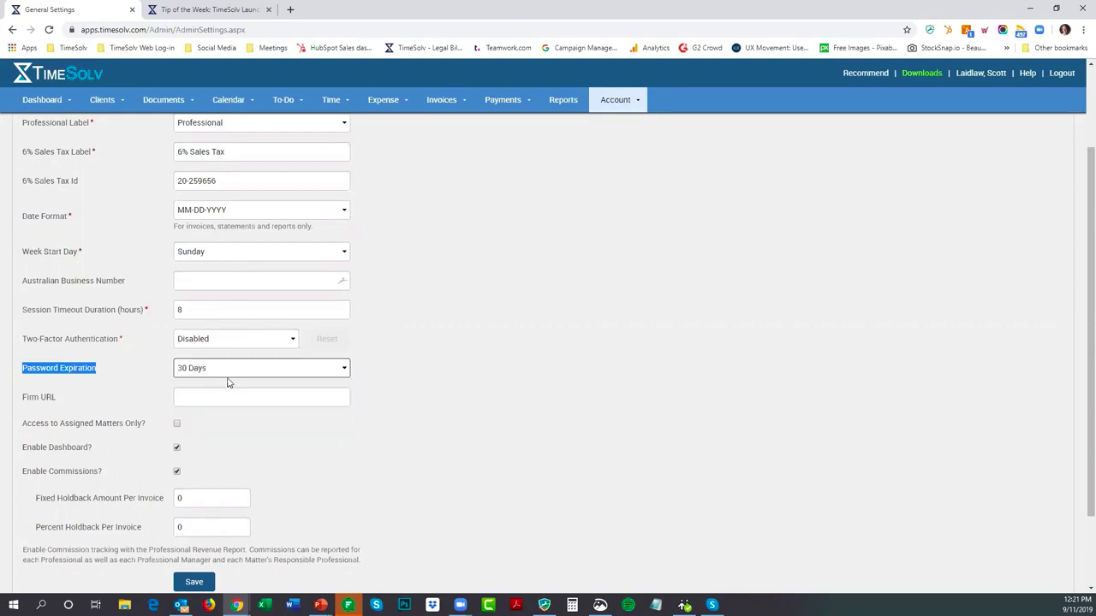
left_click(243, 375)
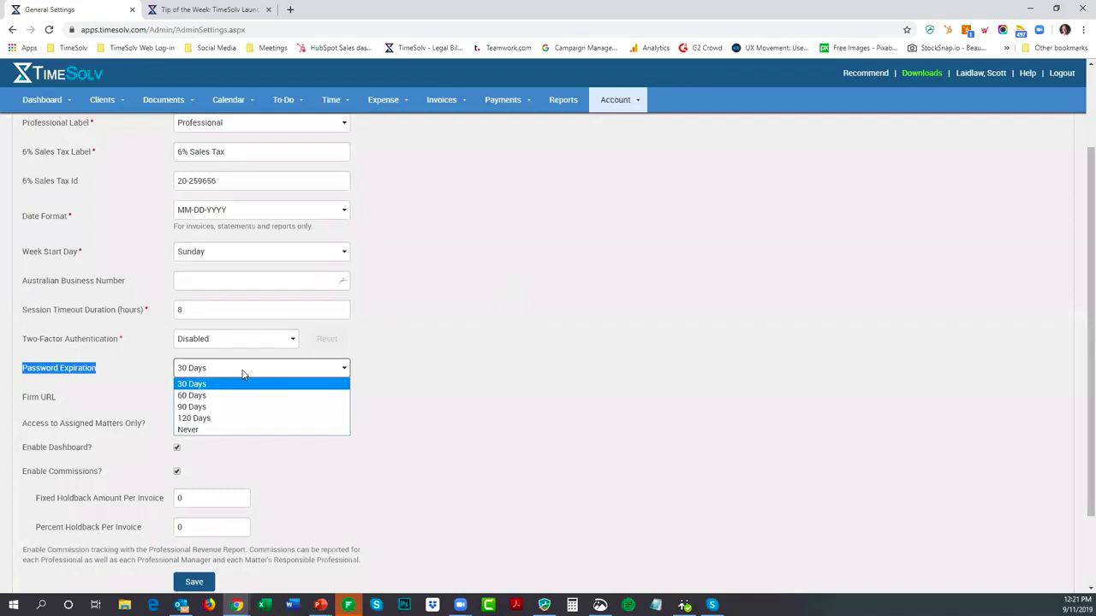
left_click(223, 429)
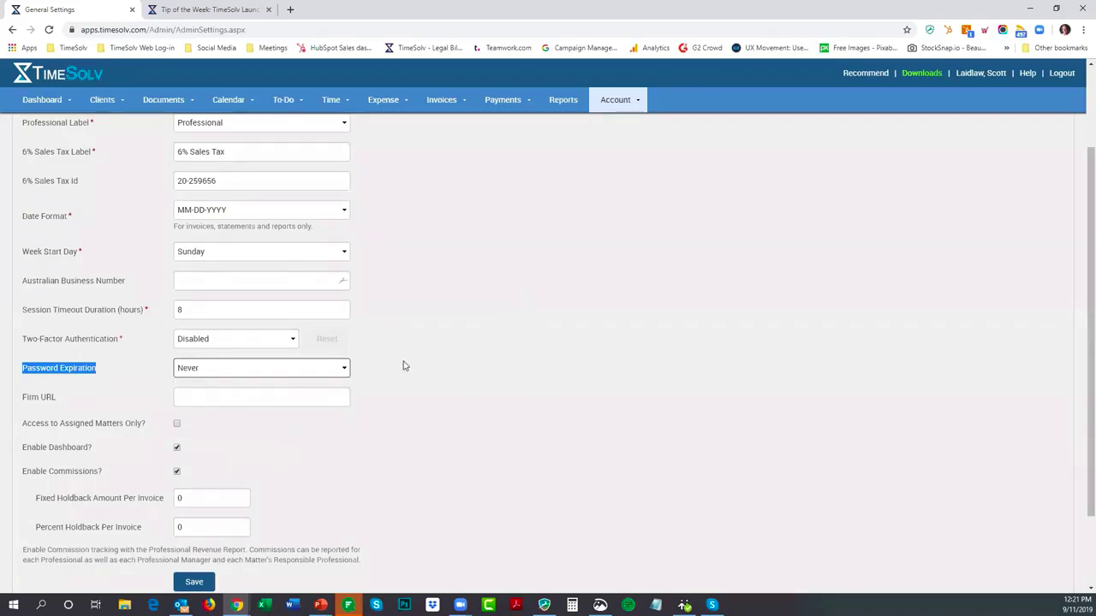
Try password expirations of 120 Days and 60 Days, and restore the setting to Never without saving.
left_click(232, 369)
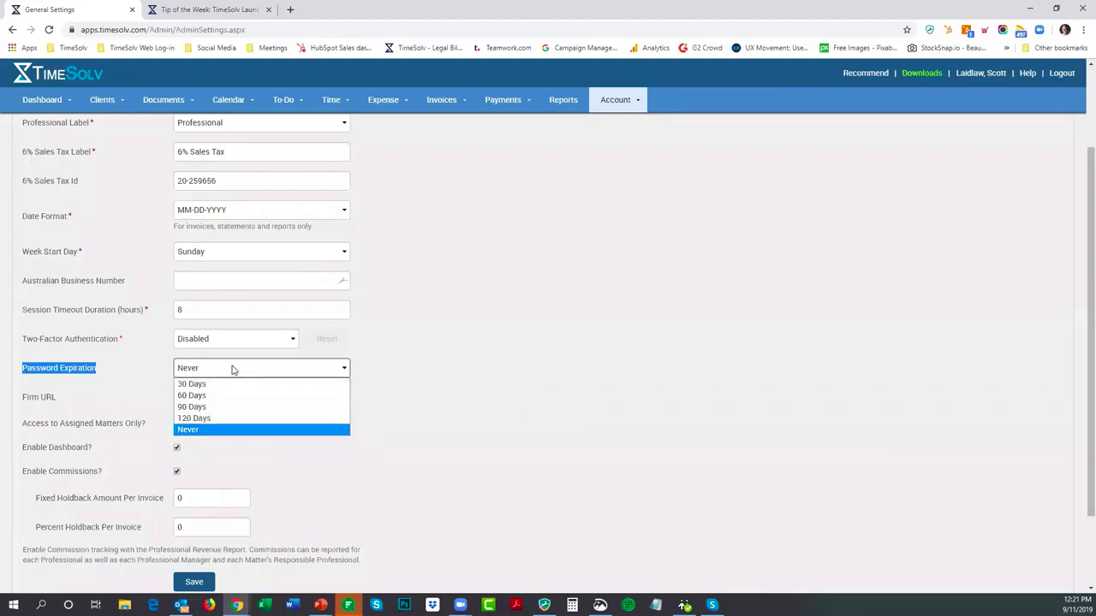
left_click(214, 418)
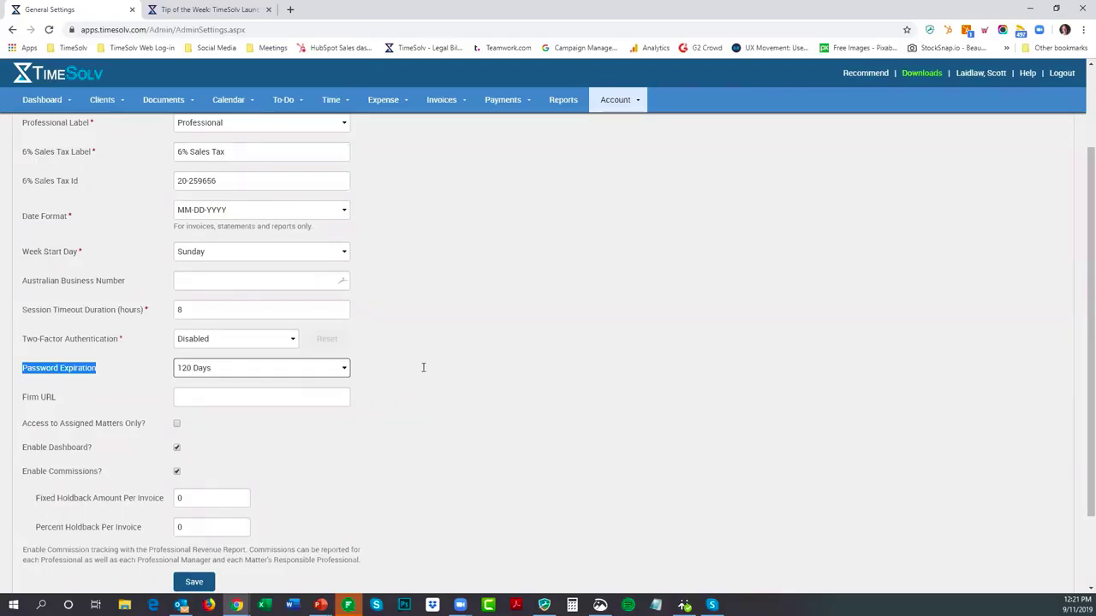
mouse_move(270, 371)
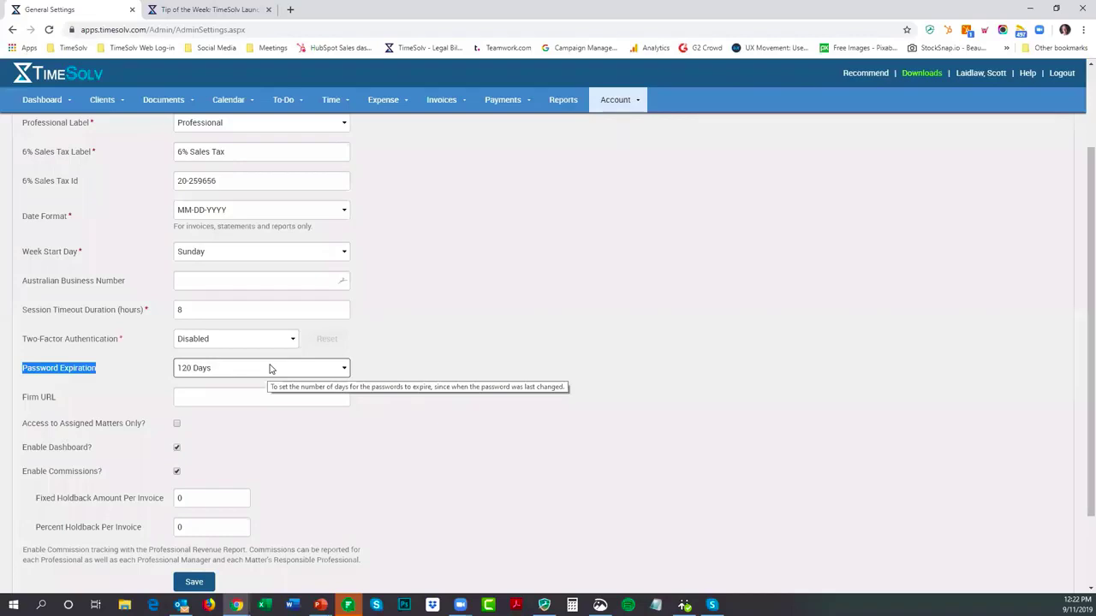
left_click(271, 368)
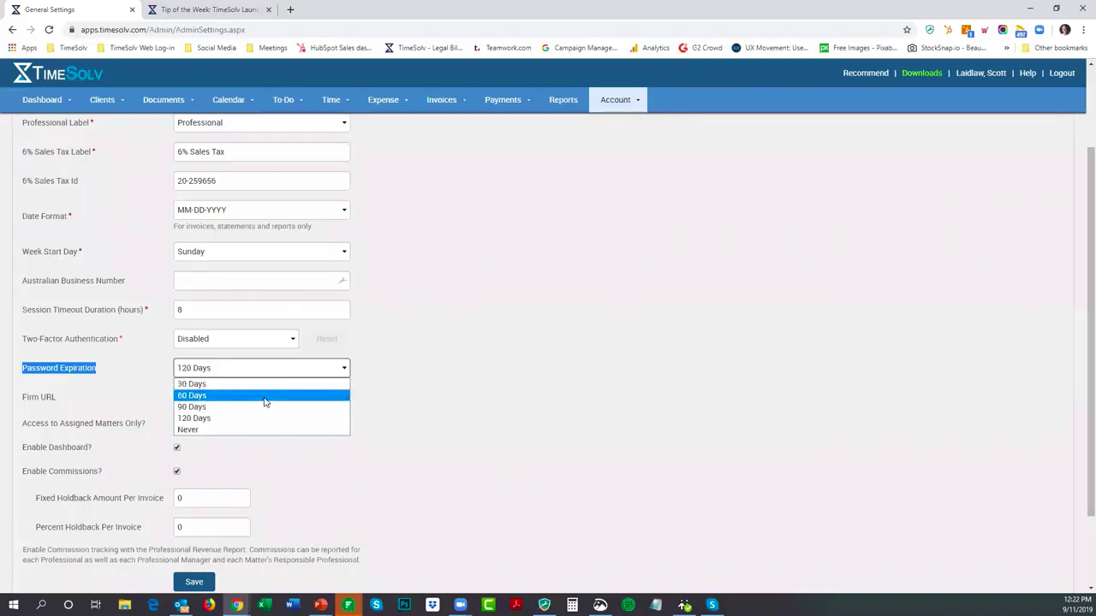
left_click(266, 395)
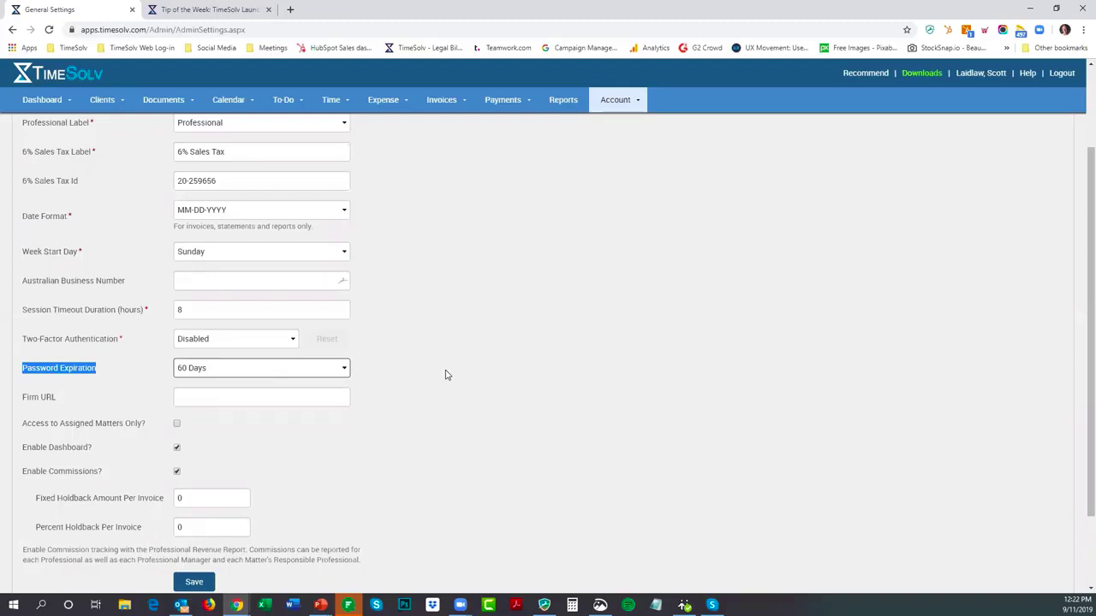
left_click(265, 371)
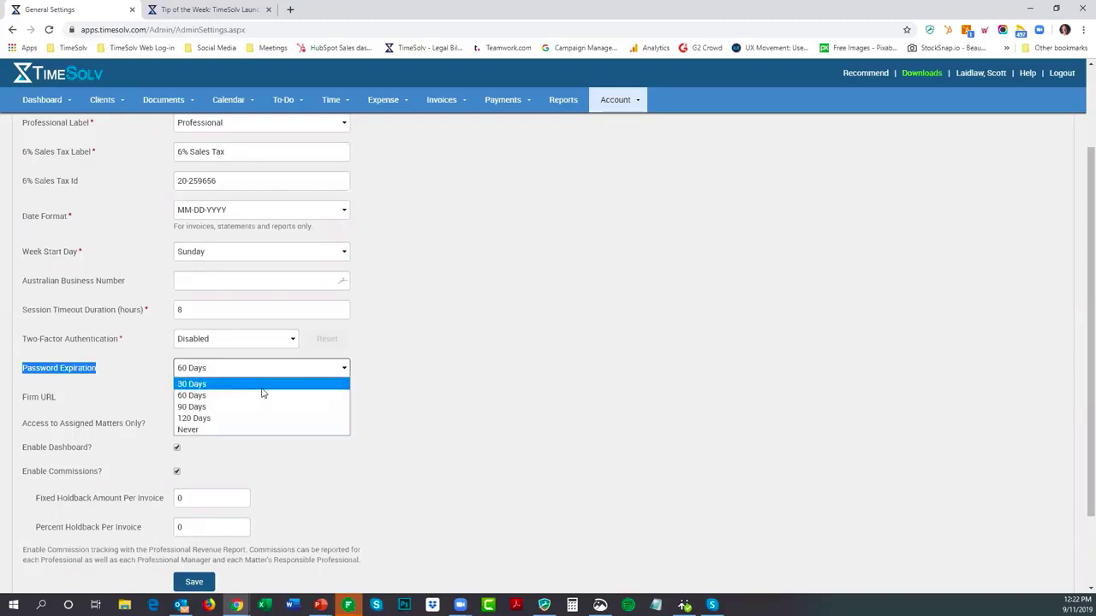
left_click(245, 429)
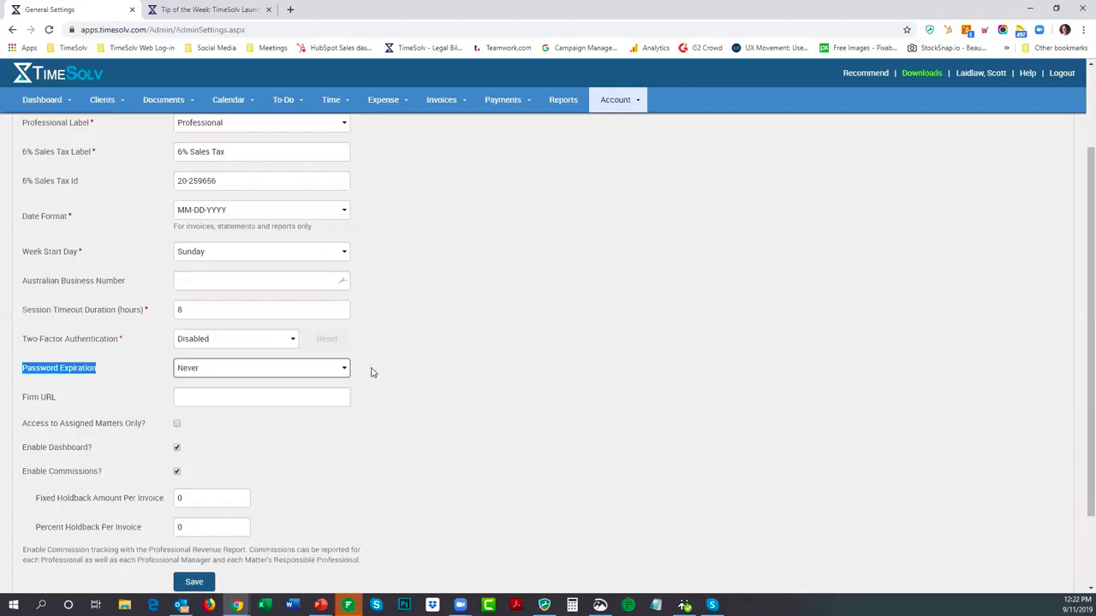
left_click(373, 372)
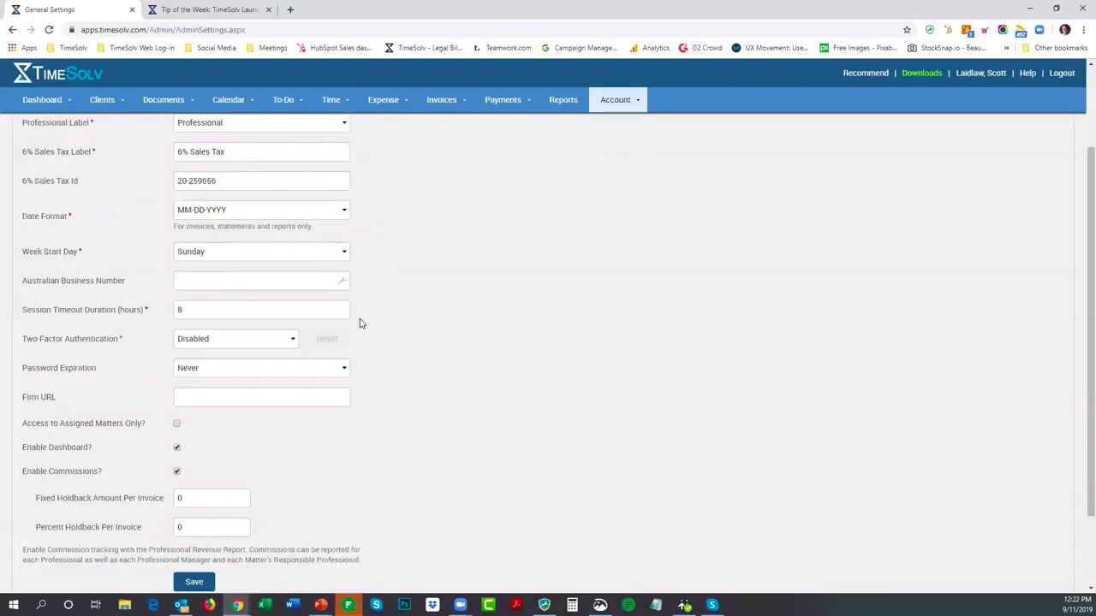
Examine the available Password Expiration intervals and Two-Factor Authentication frequencies in the general settings.
left_click(236, 374)
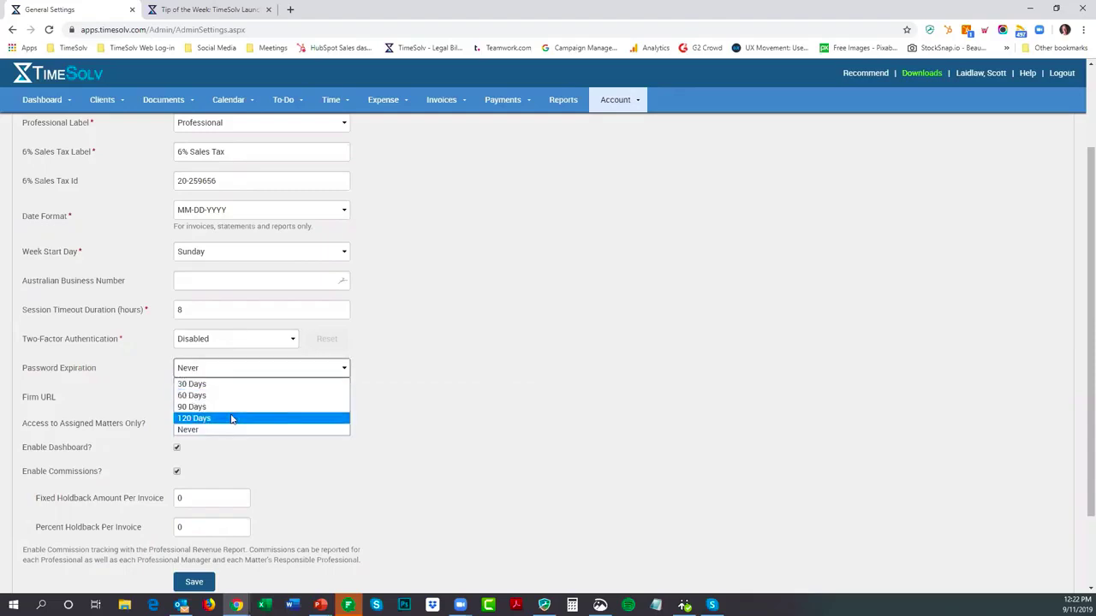
left_click(382, 365)
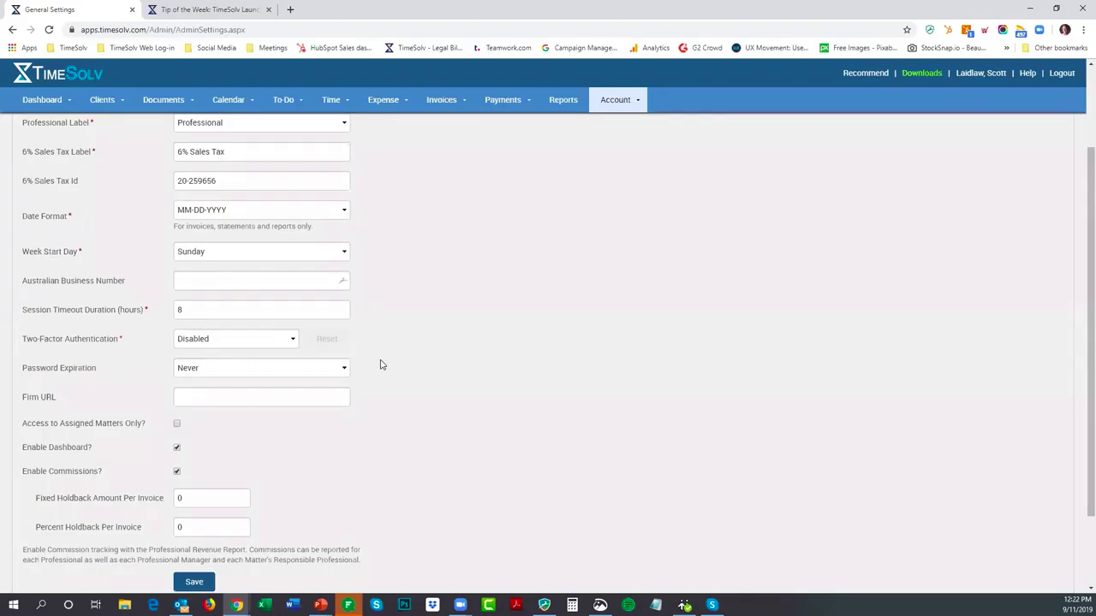
left_click(330, 374)
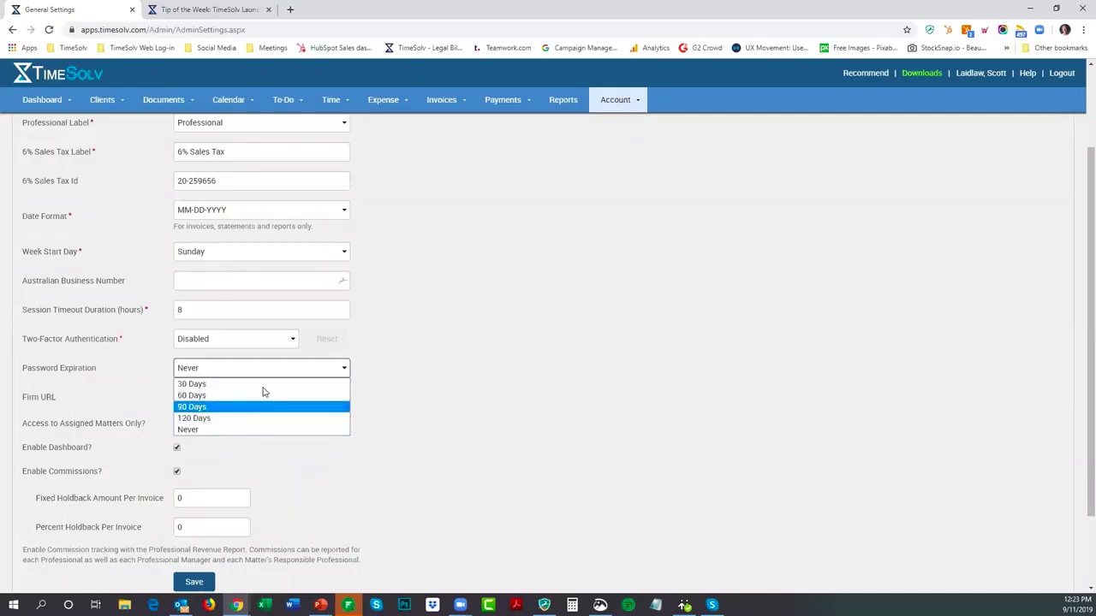
left_click(396, 366)
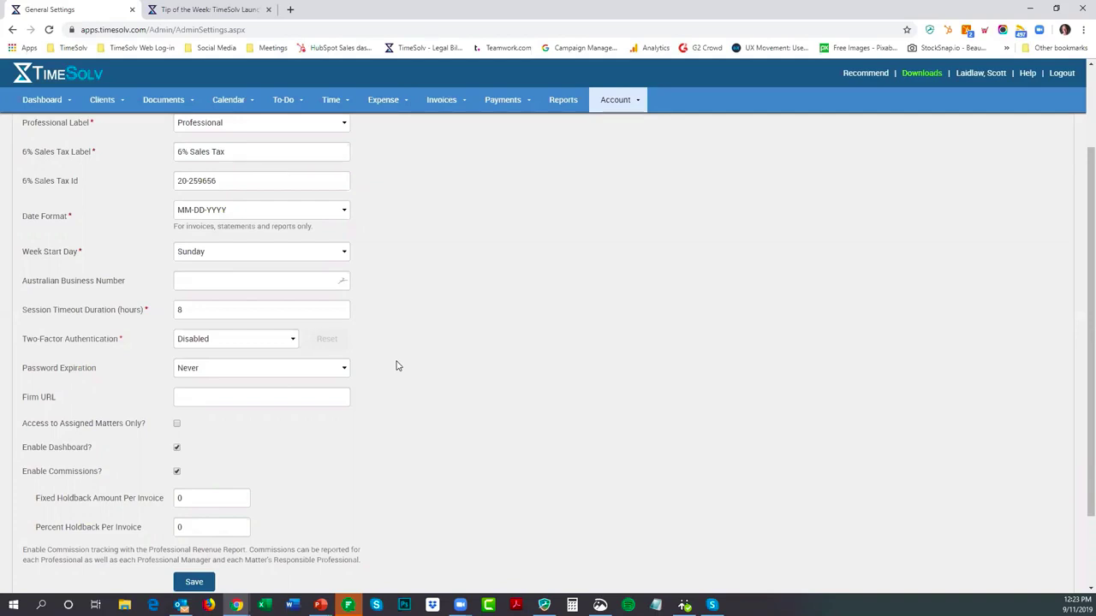
left_click(215, 343)
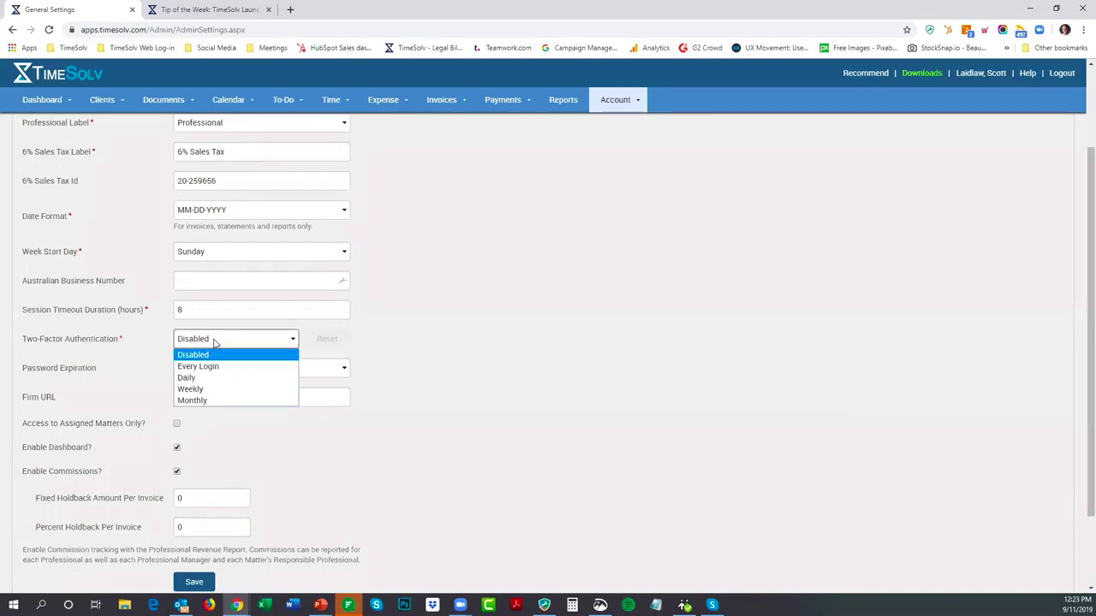
left_click(465, 345)
left_click(235, 369)
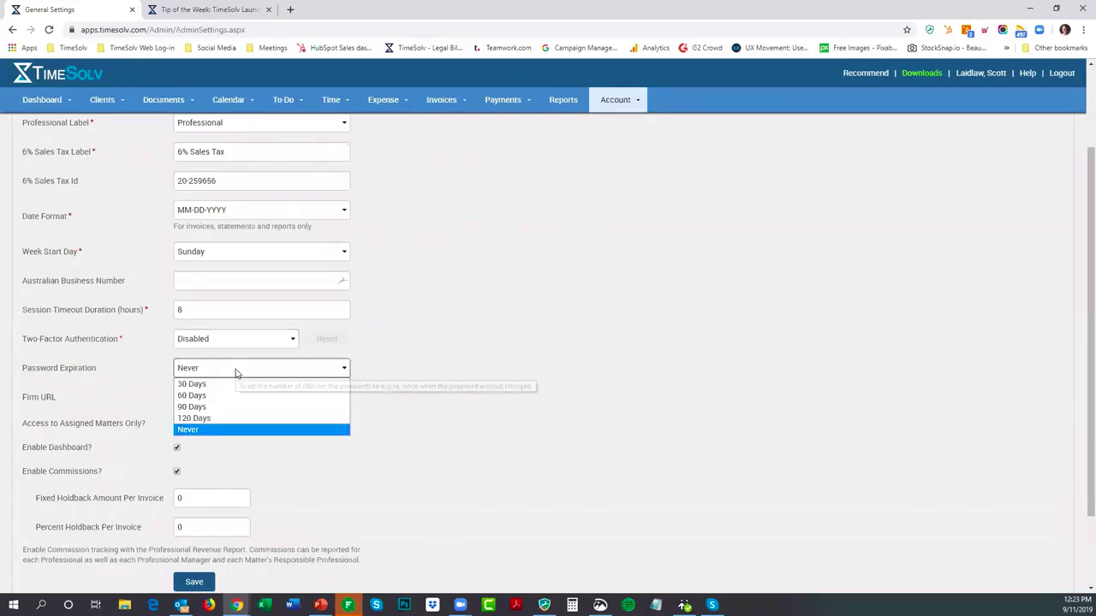
left_click(426, 341)
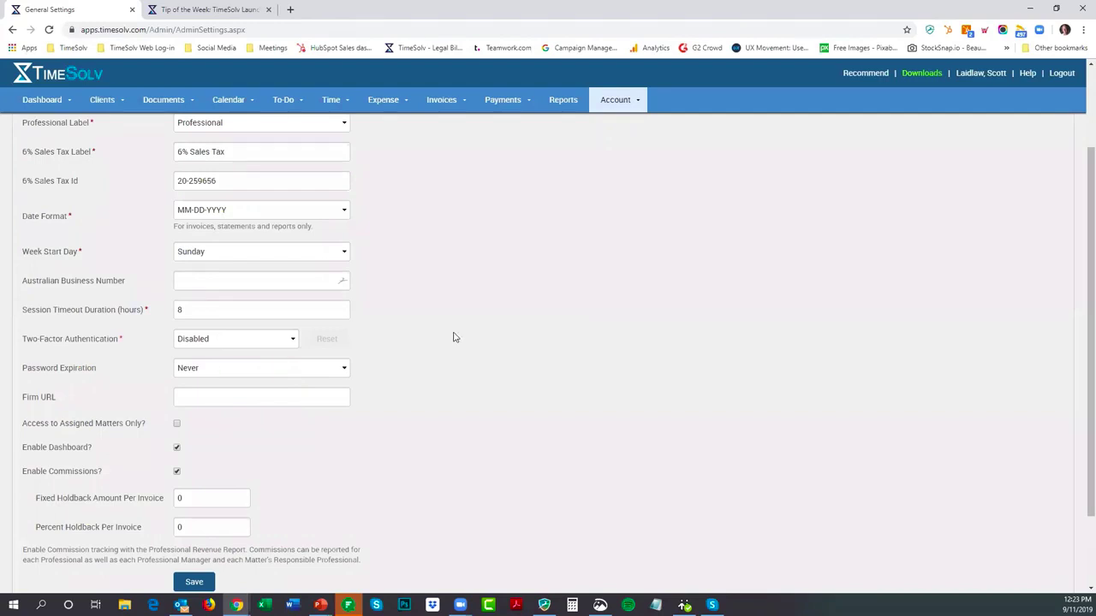
Review the Password Expiration intervals again, keep the setting at Never, and save the general settings.
left_click(289, 369)
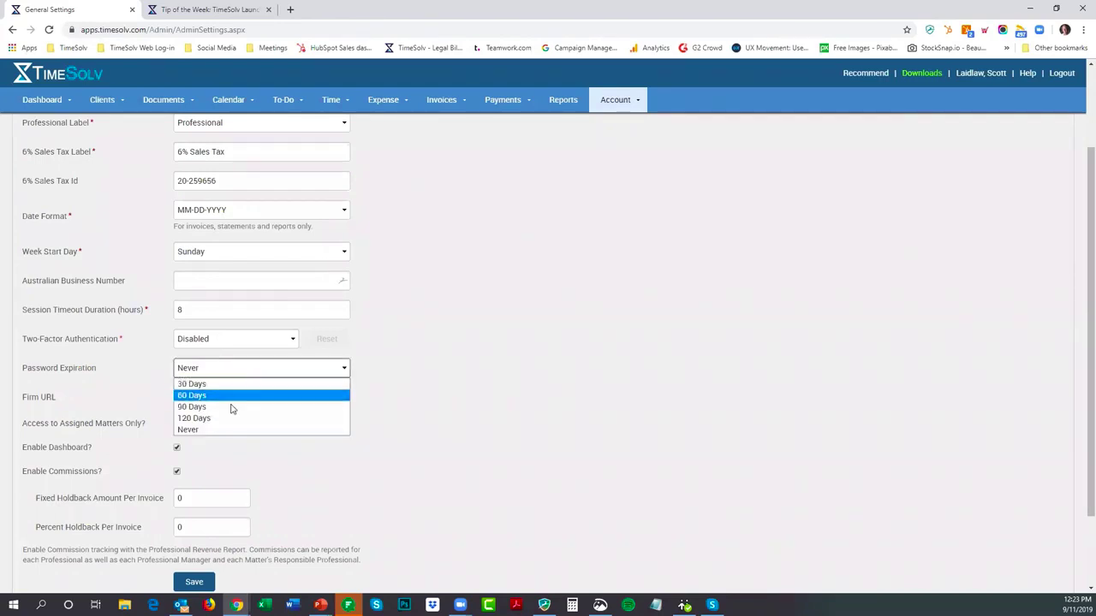
left_click(385, 359)
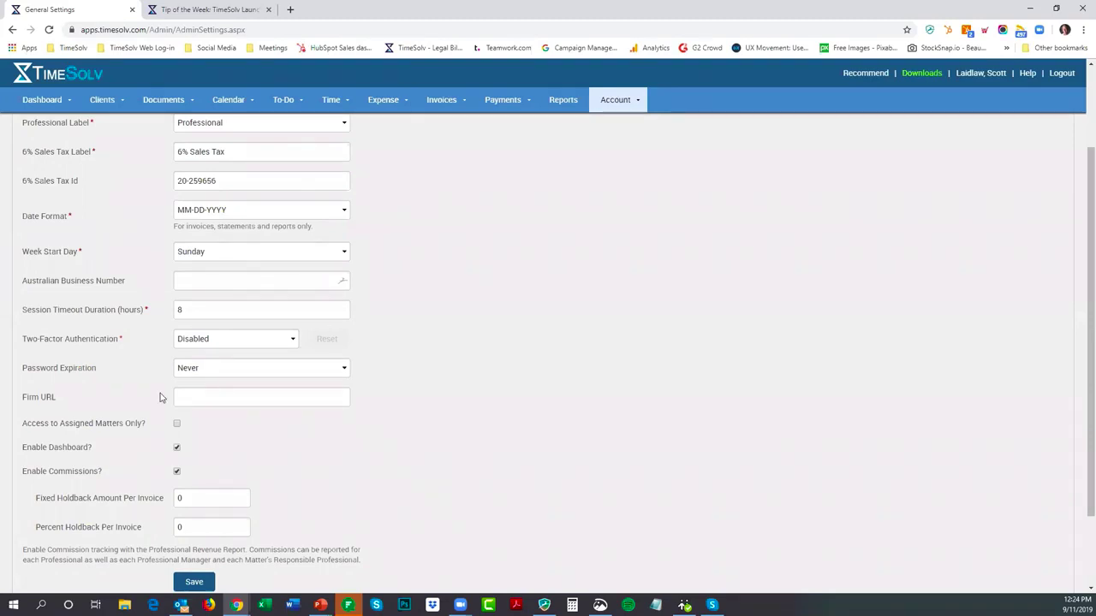
left_click(190, 373)
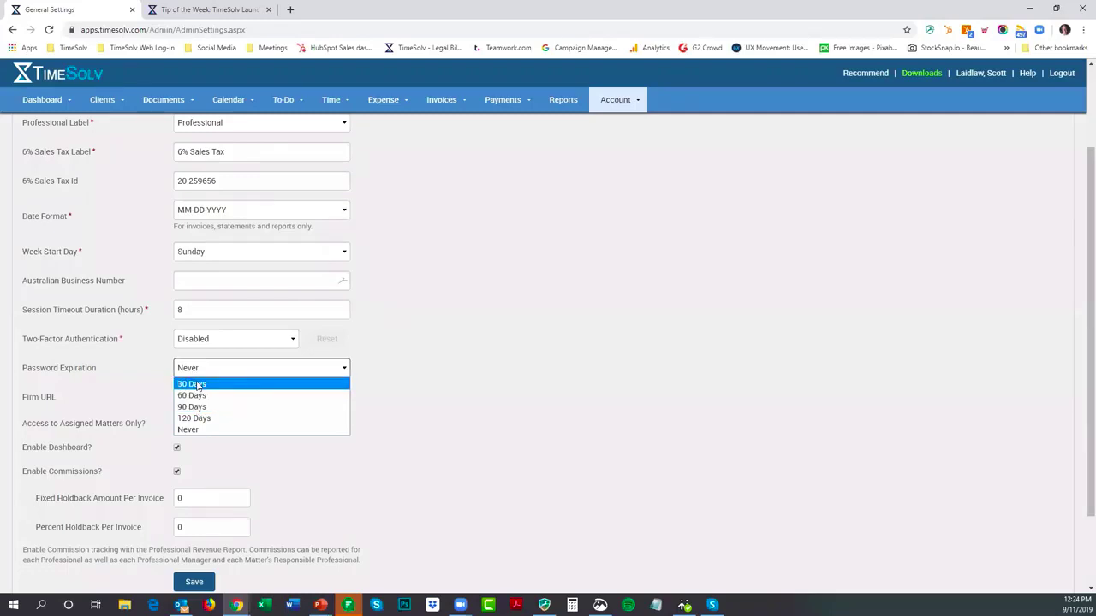
left_click(386, 372)
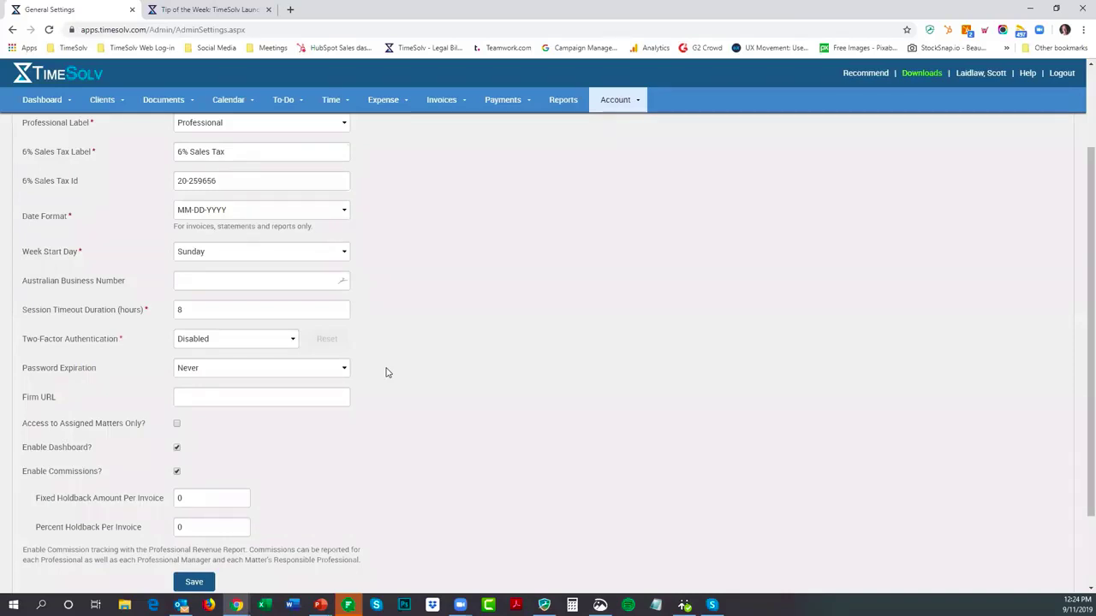
left_click(205, 368)
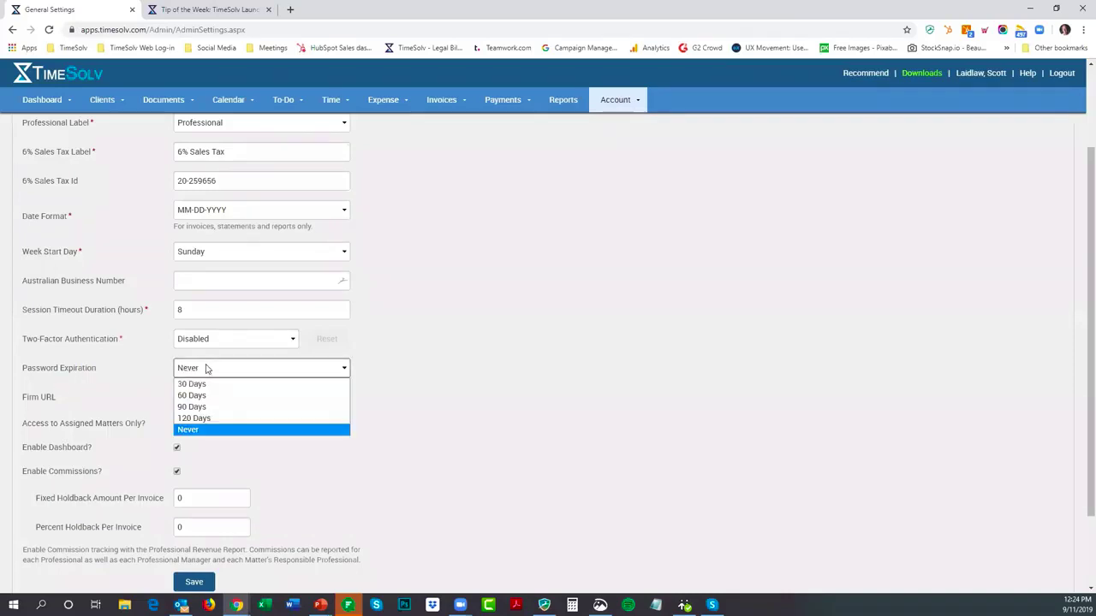
left_click(205, 368)
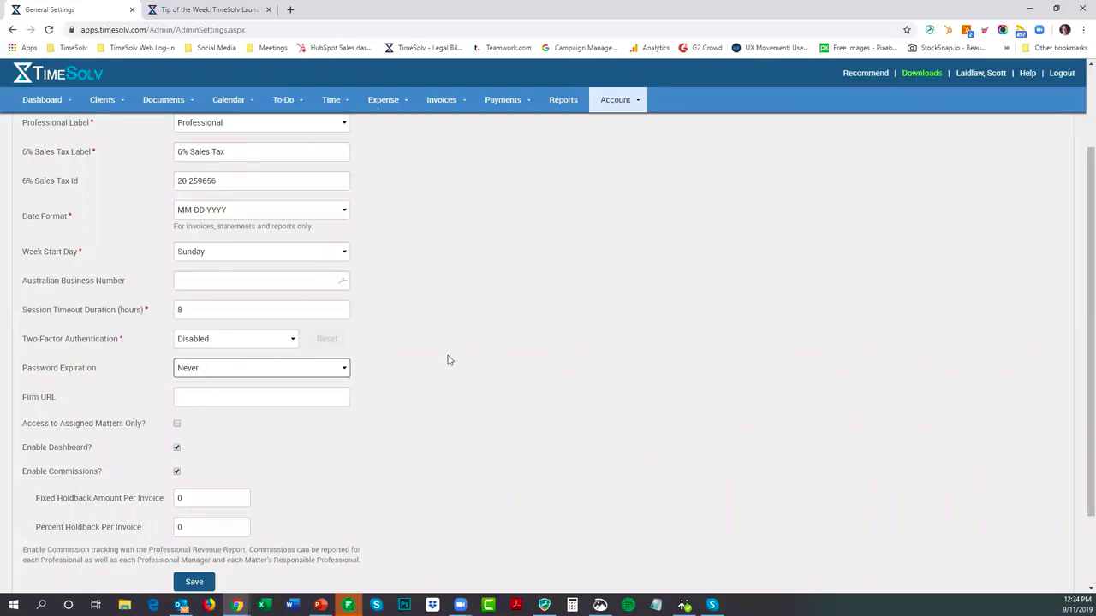
scroll(448, 359, "down", 2)
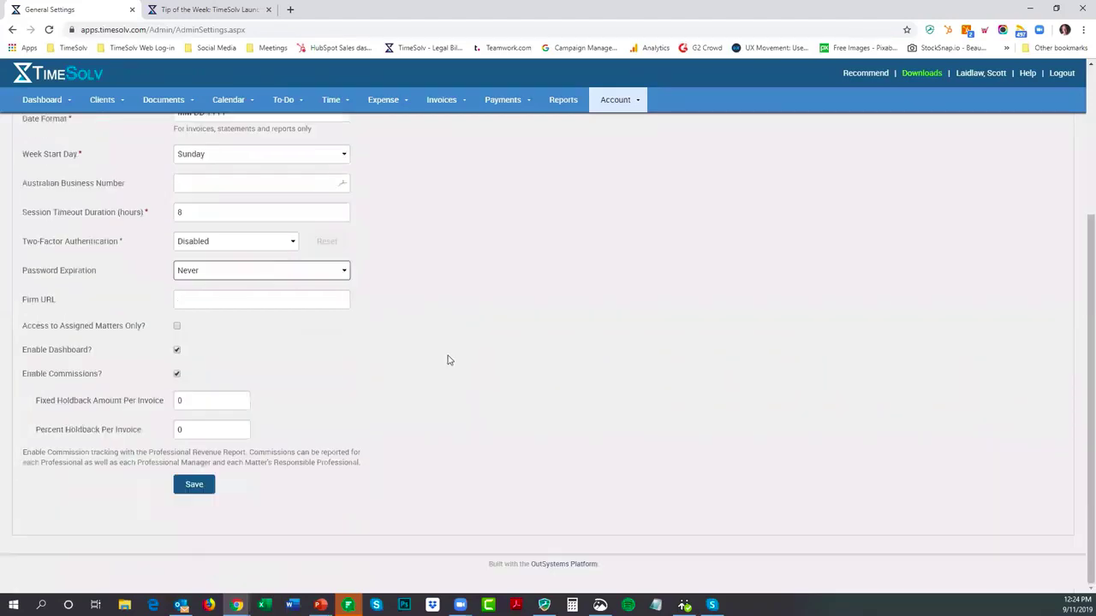
left_click(191, 485)
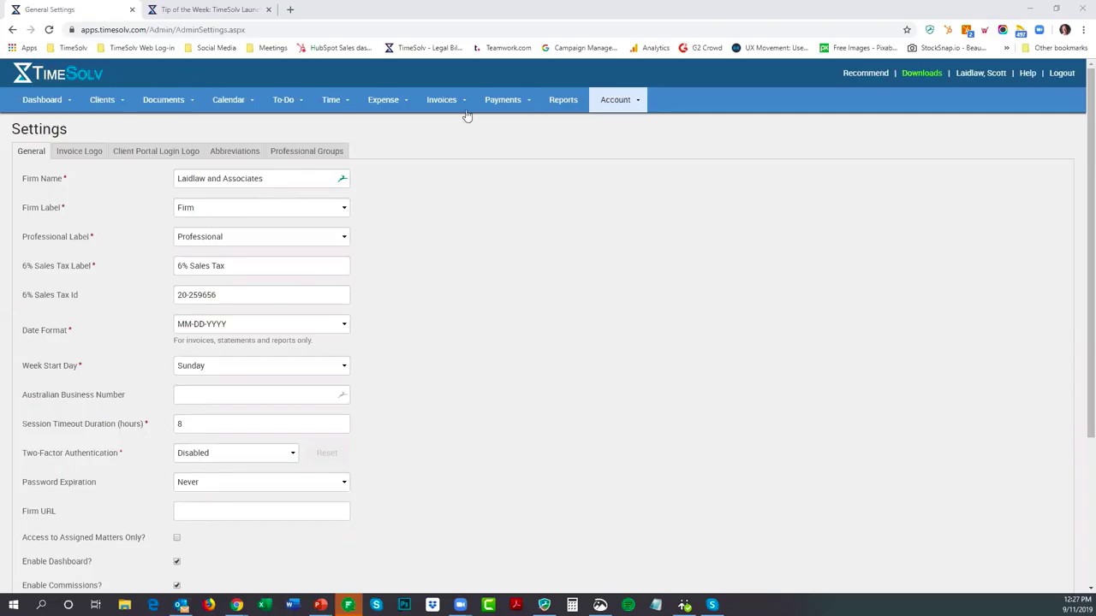
Open the Time Entry page, agreeing to leave the settings page despite possible unsaved changes.
mouse_move(334, 100)
left_click(346, 124)
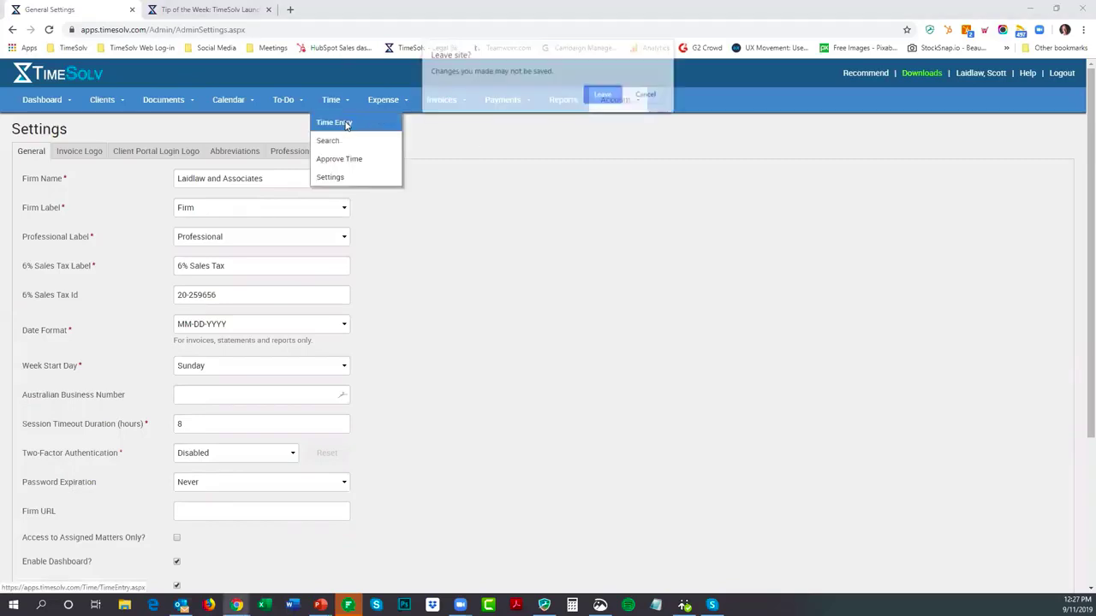
left_click(606, 95)
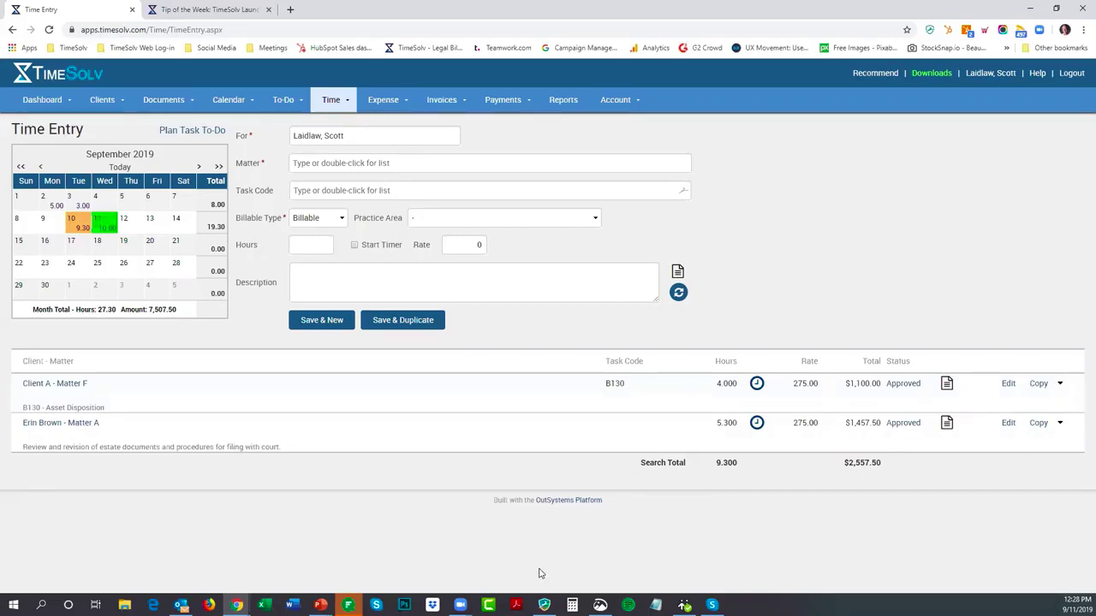
Switch to the running PowerPoint slide show and advance to the Questions slide.
left_click(320, 605)
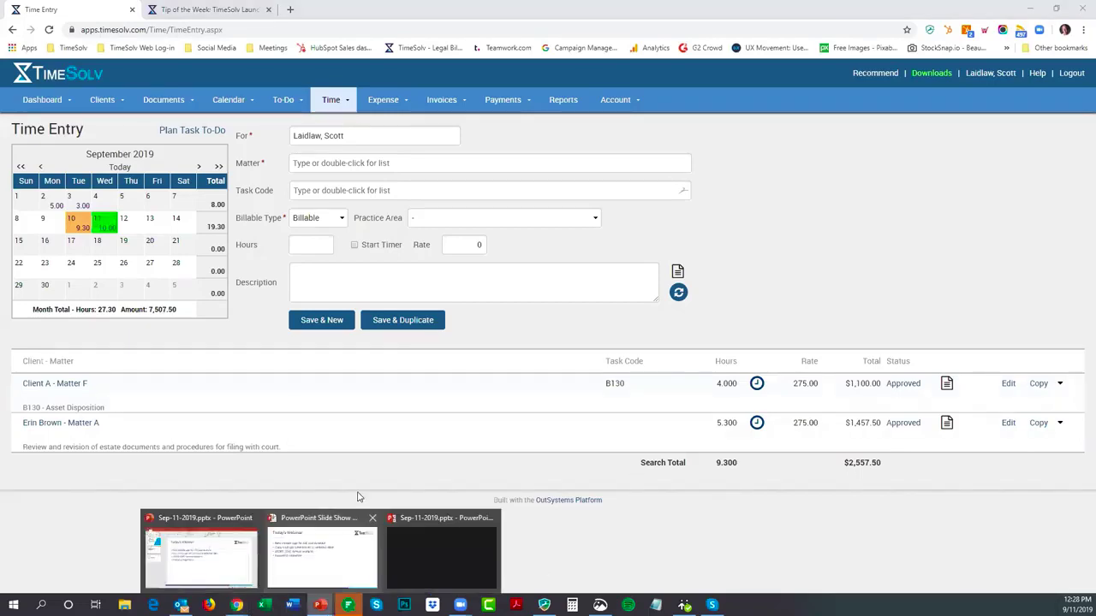
left_click(327, 563)
key("Right")
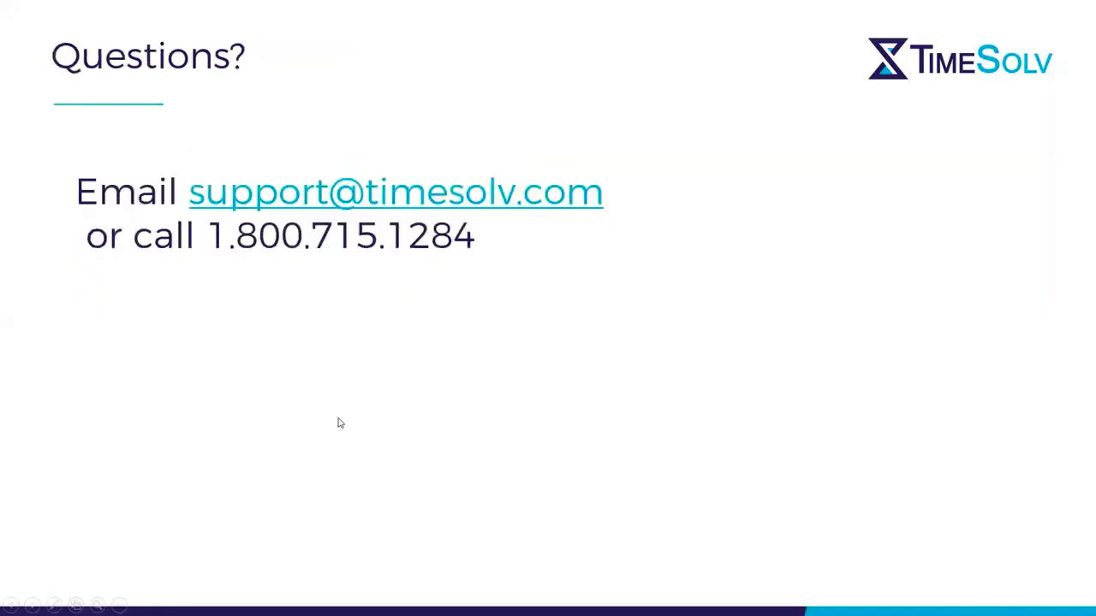